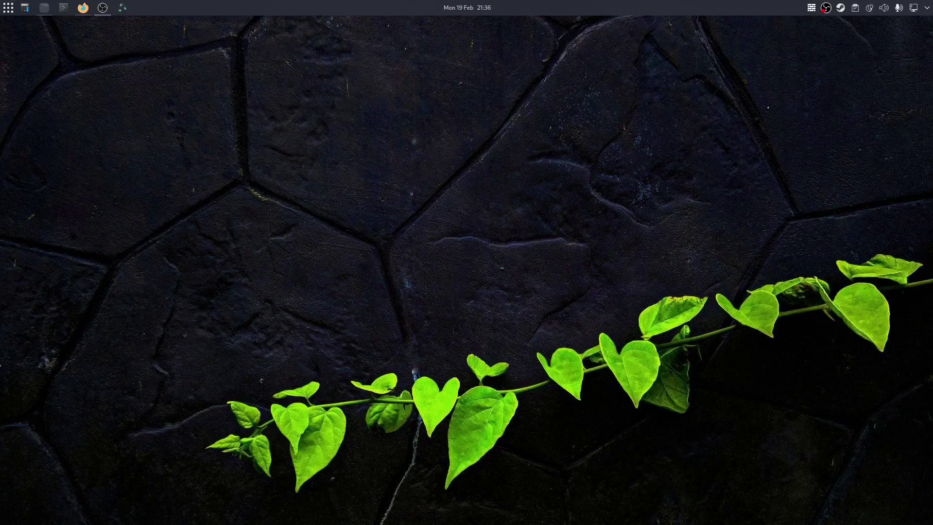
# Open the Steam client on its Store page from the system tray icon
pyautogui.click(840, 7)
pyautogui.click(855, 80)
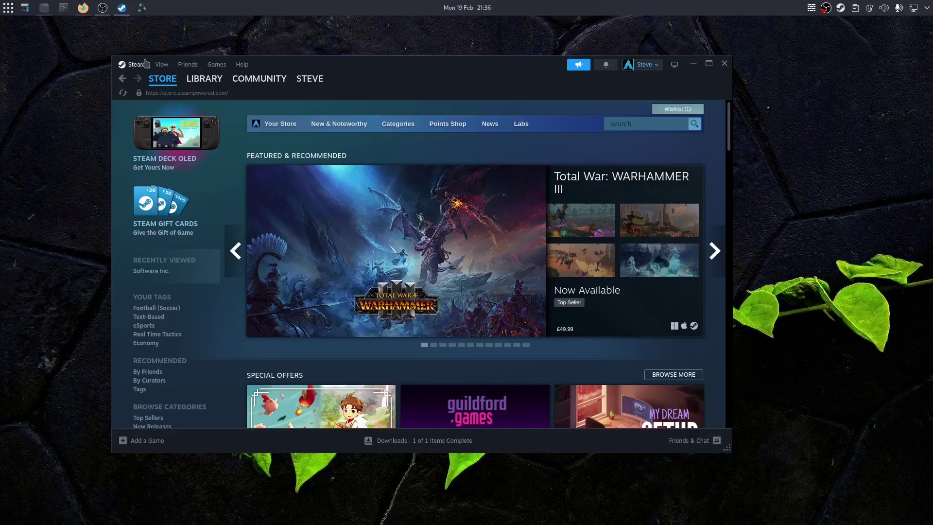
# Set Steam Play to run other titles with Proton 8.0-5 and restart Steam
pyautogui.click(136, 64)
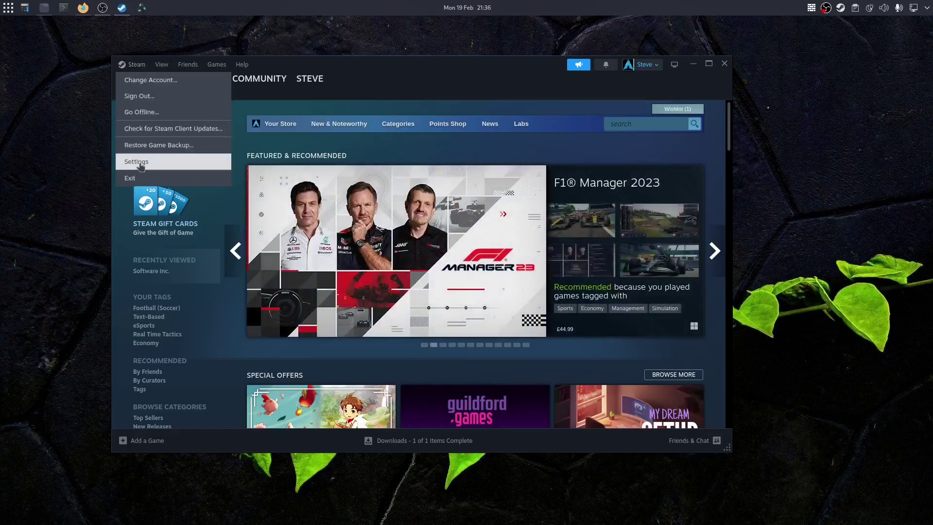
pyautogui.click(137, 161)
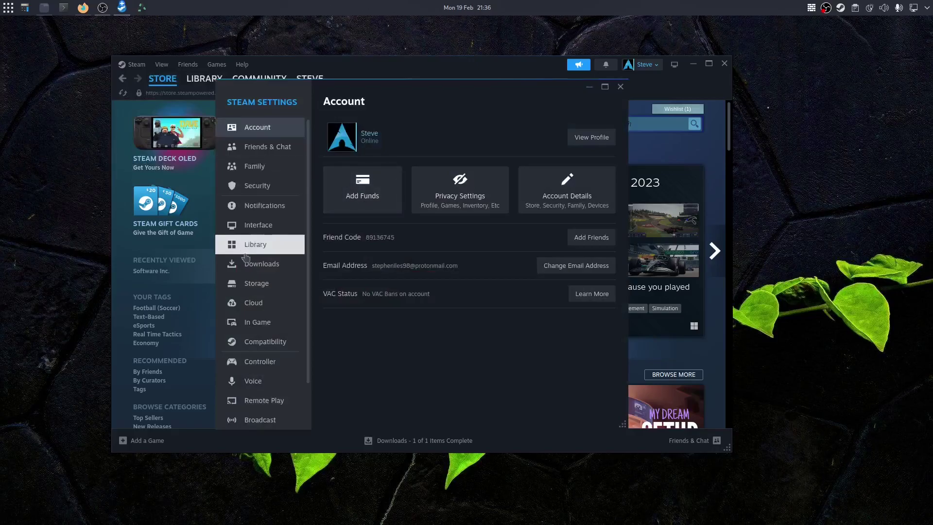
pyautogui.click(278, 347)
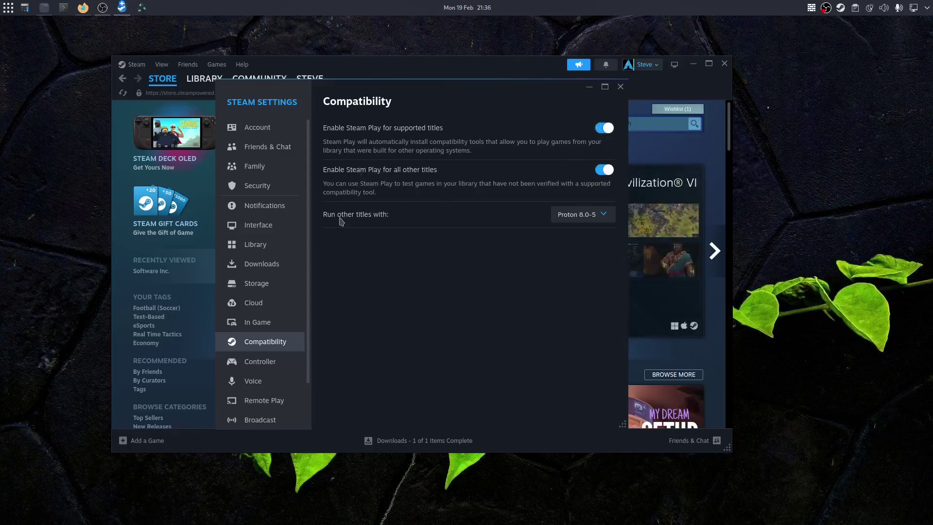
pyautogui.click(569, 217)
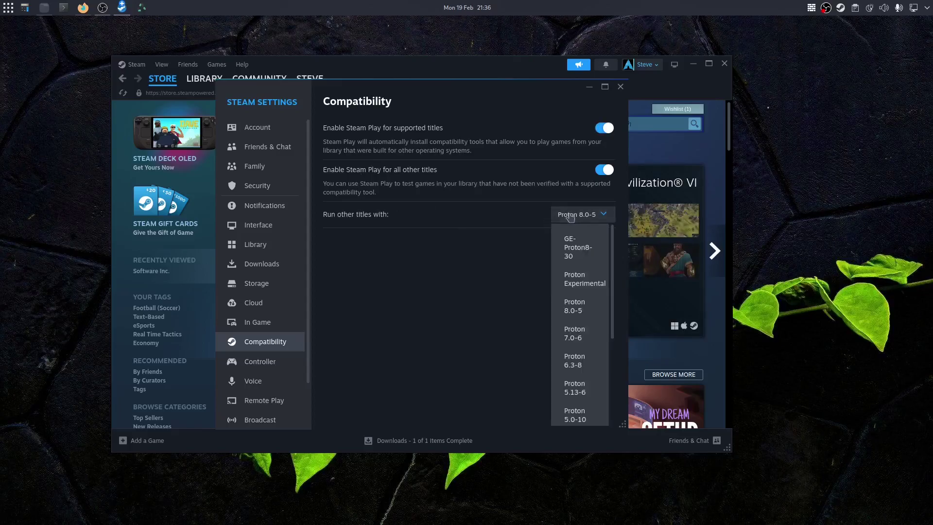
pyautogui.click(583, 308)
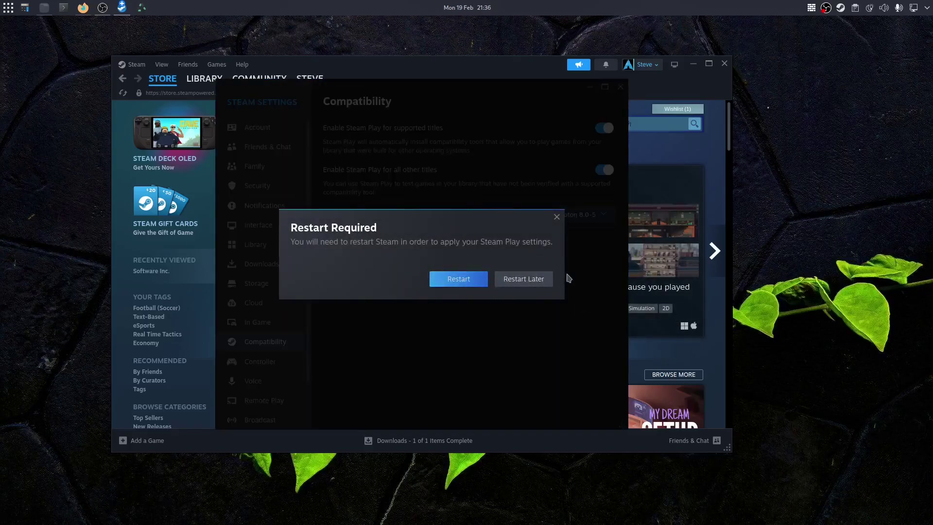
pyautogui.click(470, 281)
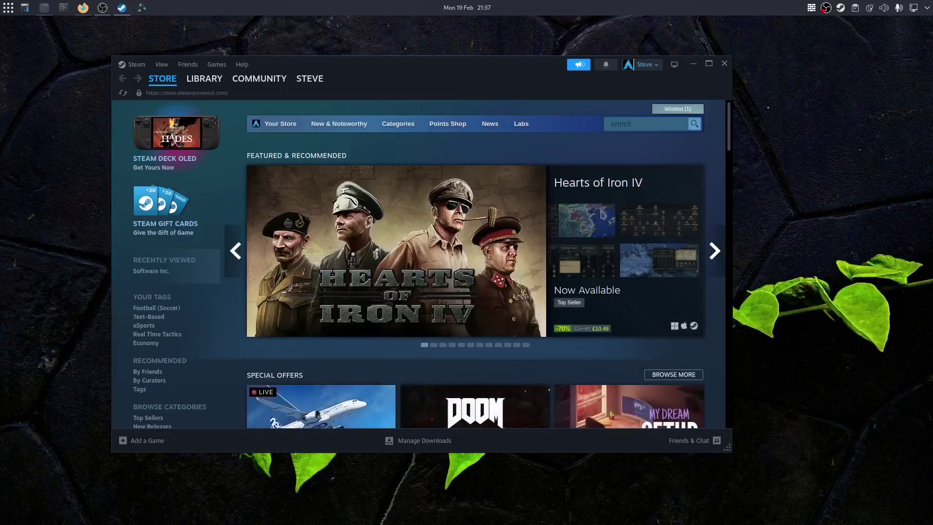
# Open Euro Truck Simulator 2's Properties from the Steam library
pyautogui.click(197, 79)
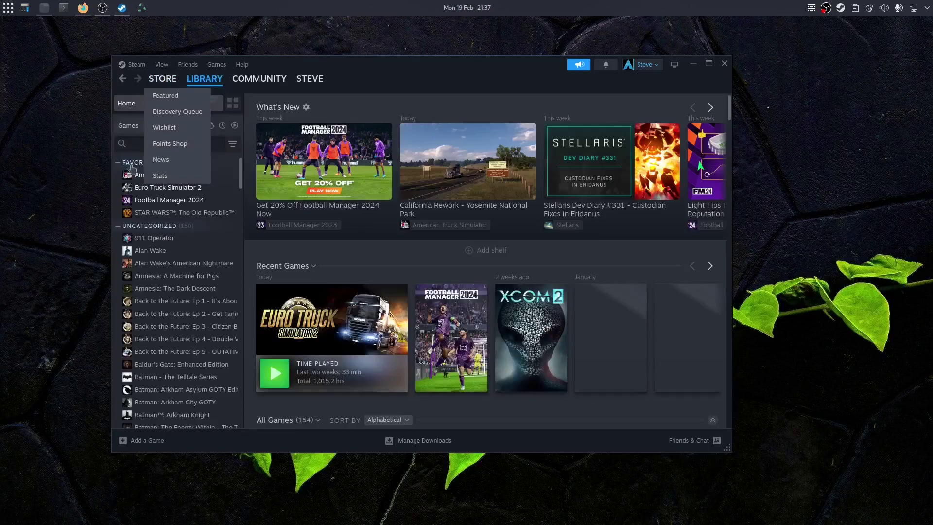
pyautogui.click(173, 188)
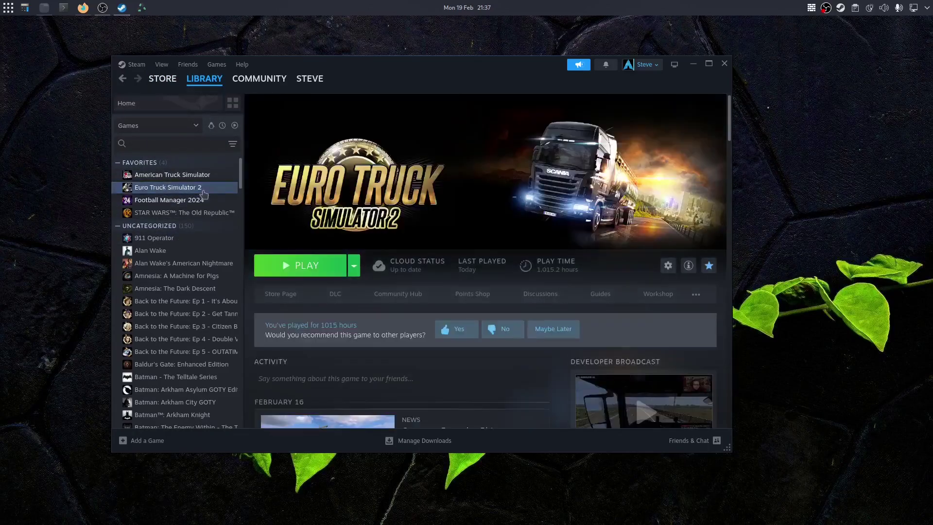
pyautogui.rightClick(190, 189)
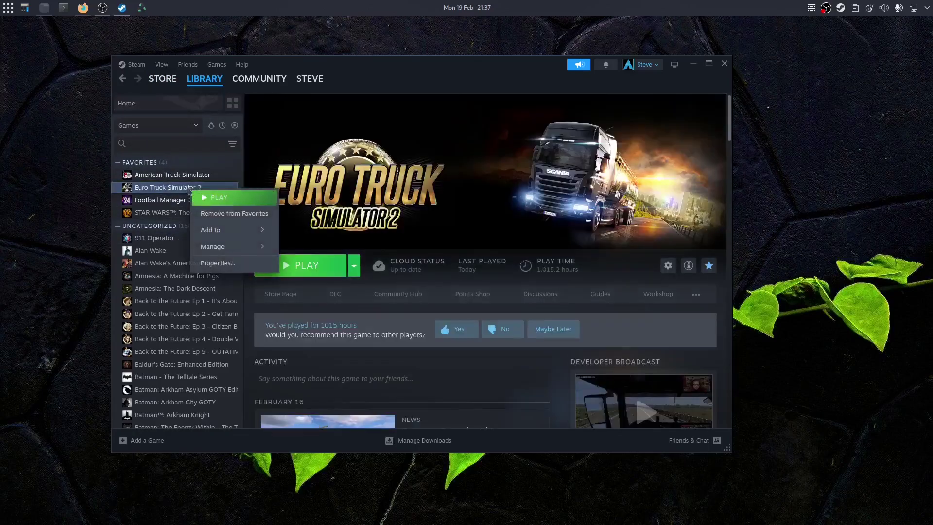
pyautogui.click(218, 264)
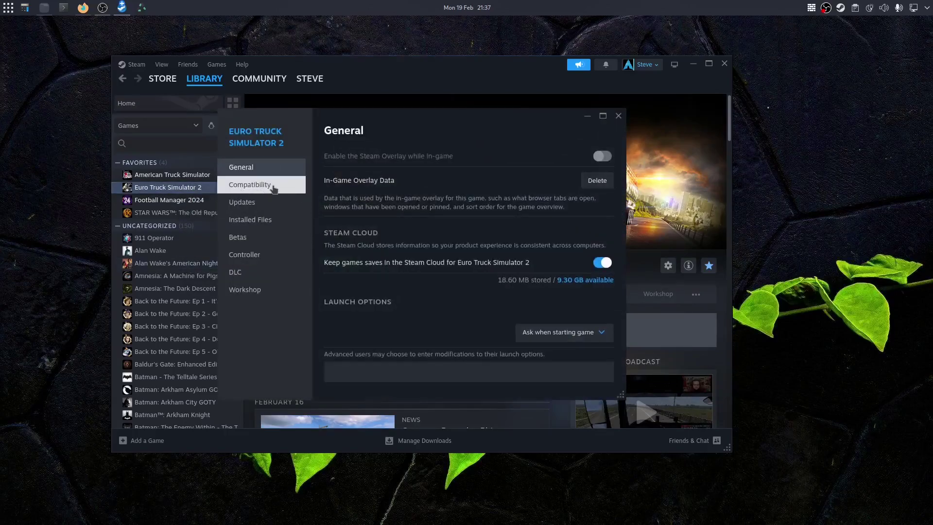
# Keep Proton 8.0-5 forced in the game's Compatibility settings and close Properties
pyautogui.click(274, 188)
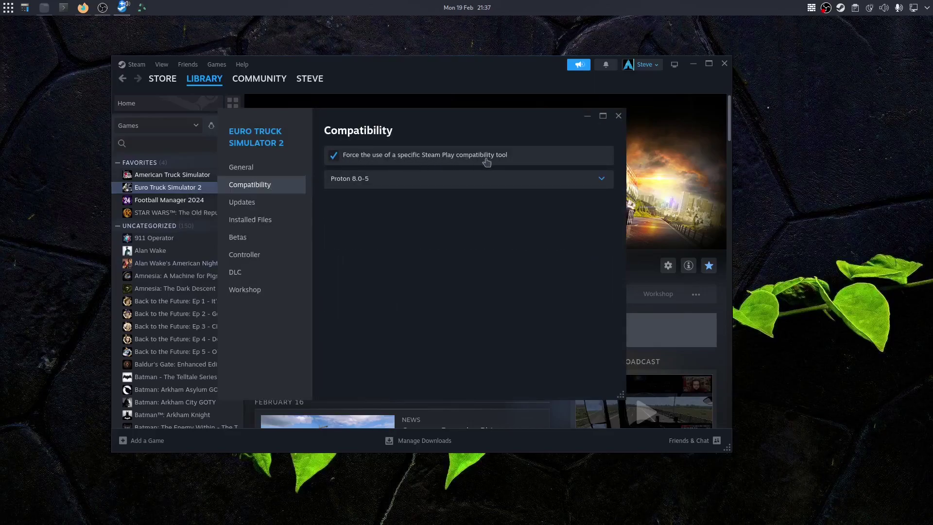
pyautogui.click(387, 179)
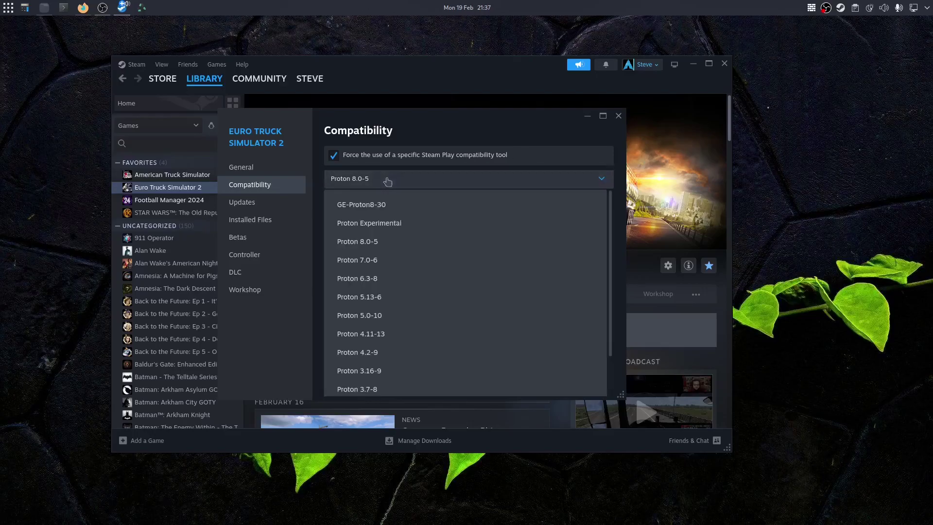
pyautogui.click(385, 241)
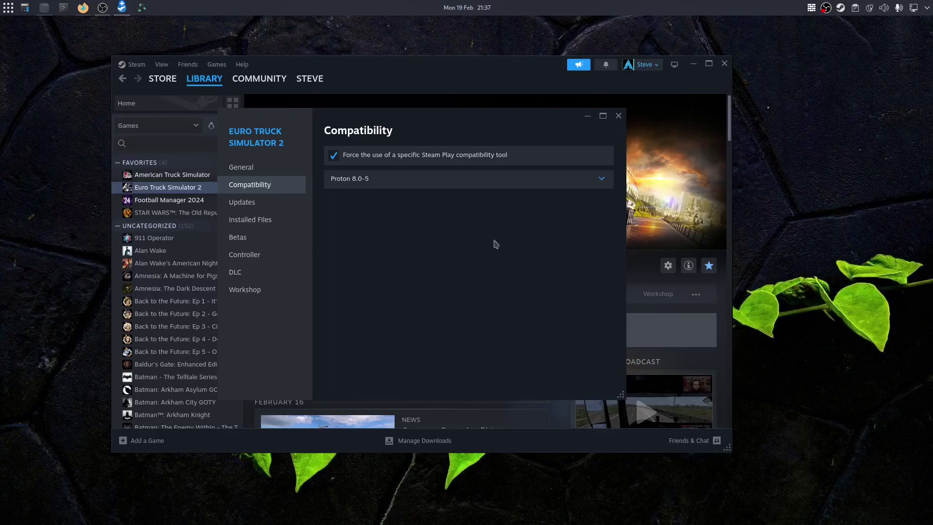
pyautogui.click(618, 117)
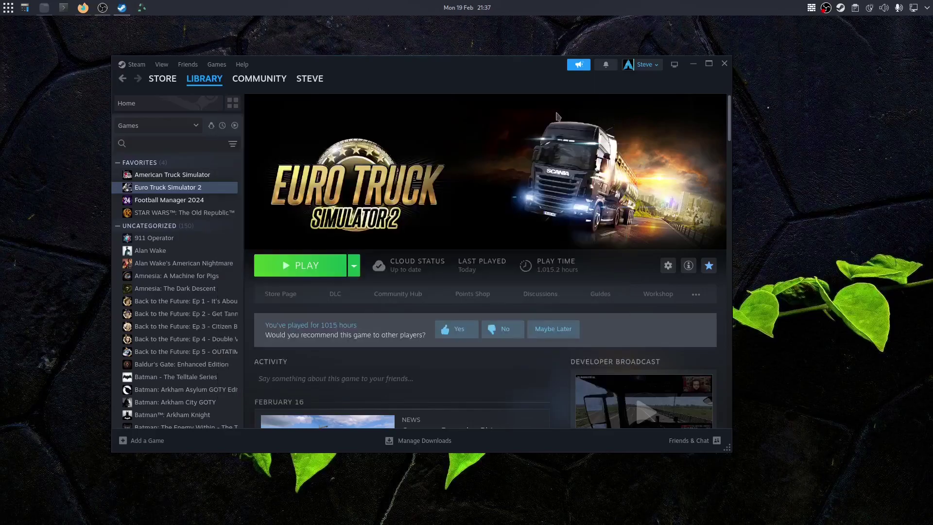
# Launch Euro Truck Simulator 2 to its launchpad, then quit the game
pyautogui.click(297, 268)
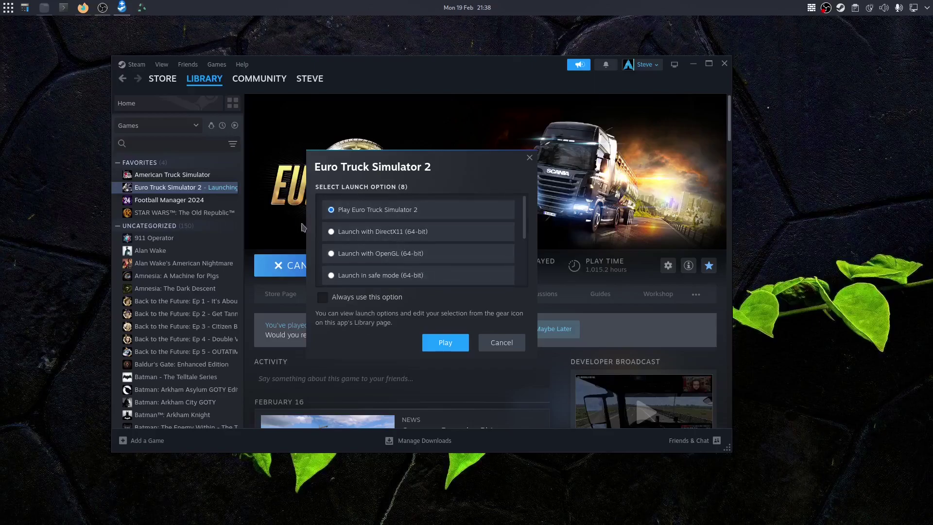
pyautogui.click(443, 343)
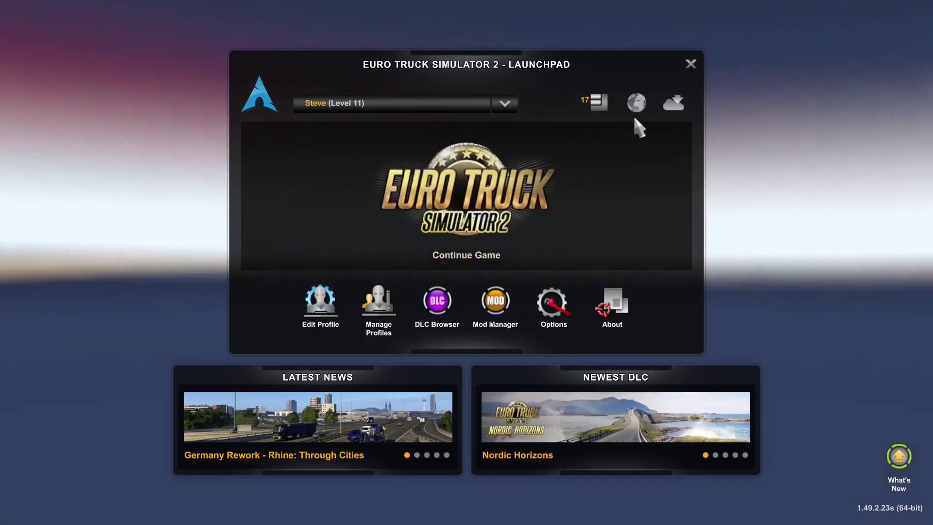
pyautogui.click(691, 64)
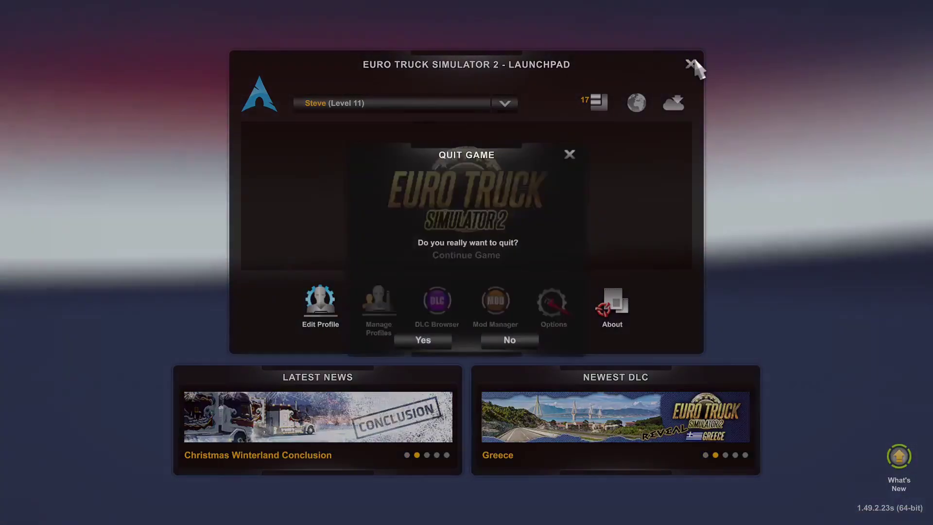
pyautogui.click(426, 341)
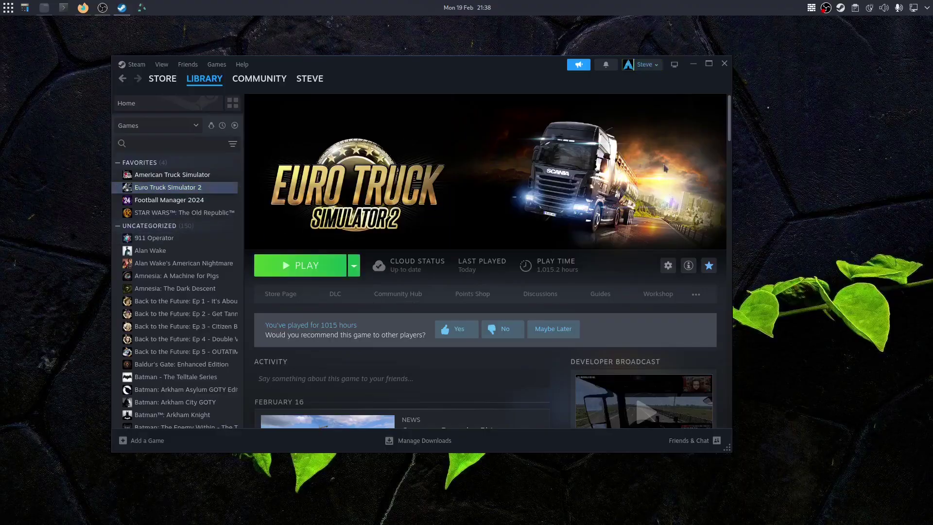
# Close the Steam window and open Dolphin in the home folder
pyautogui.click(728, 68)
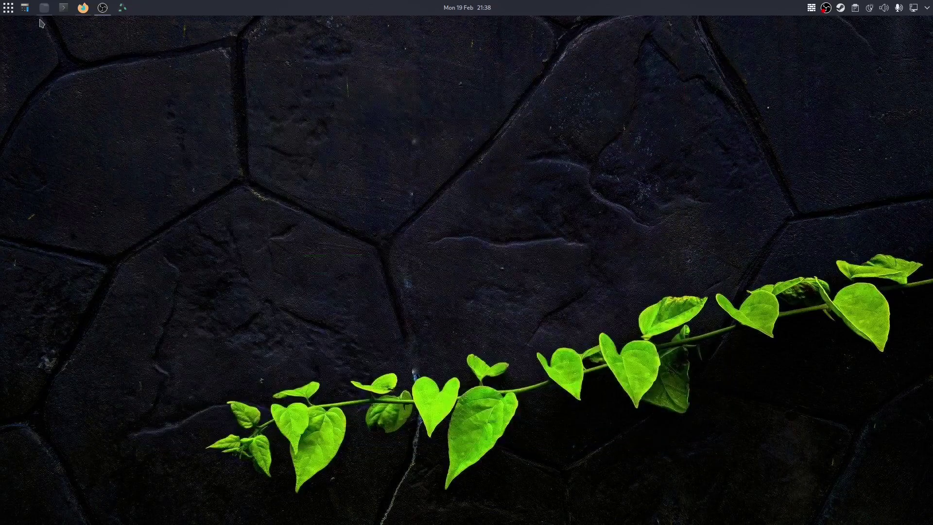
pyautogui.moveTo(43, 8)
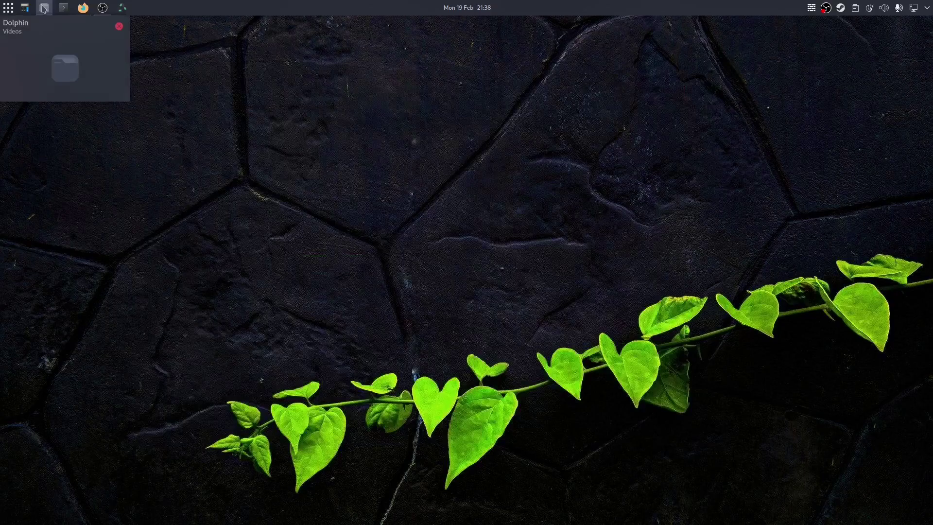
pyautogui.click(44, 8)
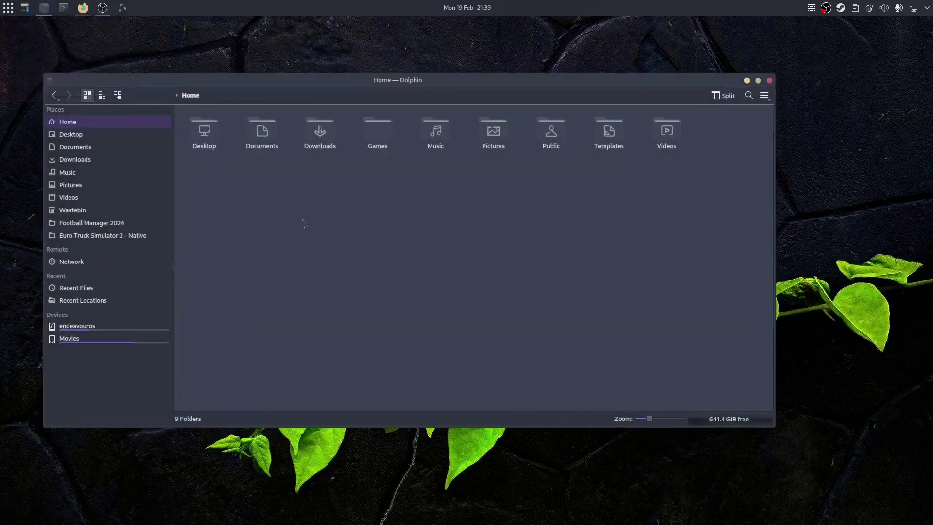
pyautogui.click(70, 125)
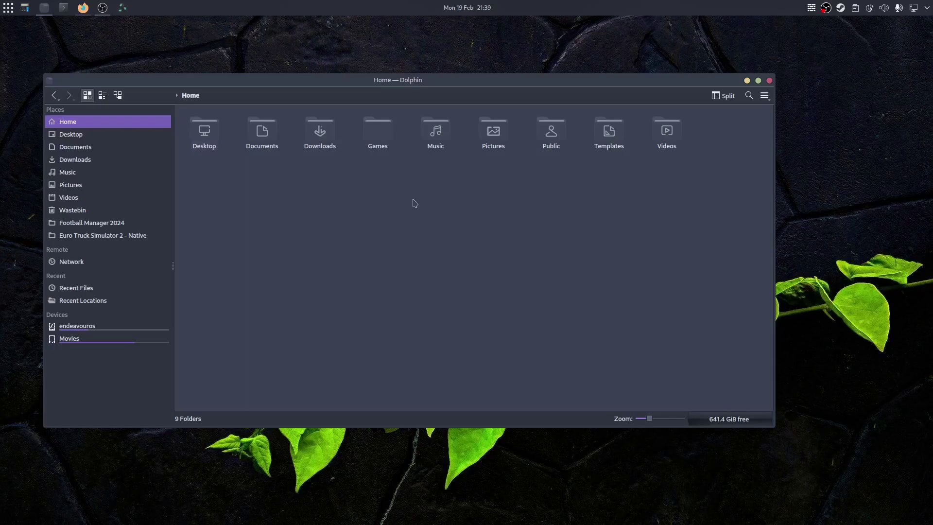
# Show hidden files and go into .local/share/Steam
pyautogui.hotkey('ctrl', 'h')
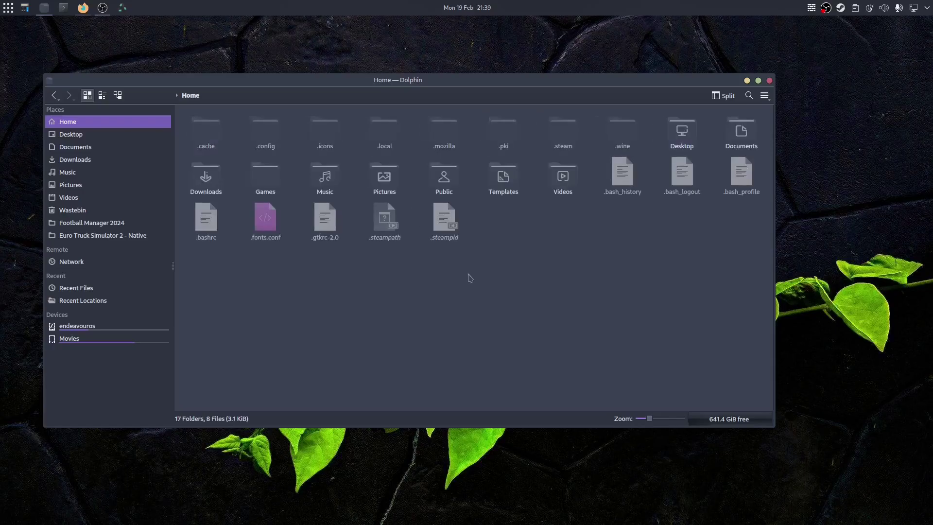
pyautogui.click(390, 136)
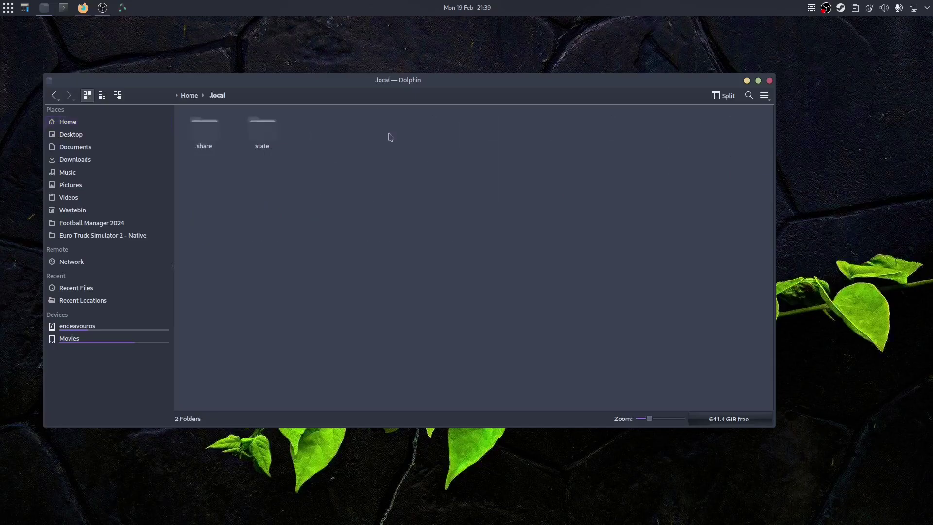
pyautogui.click(205, 131)
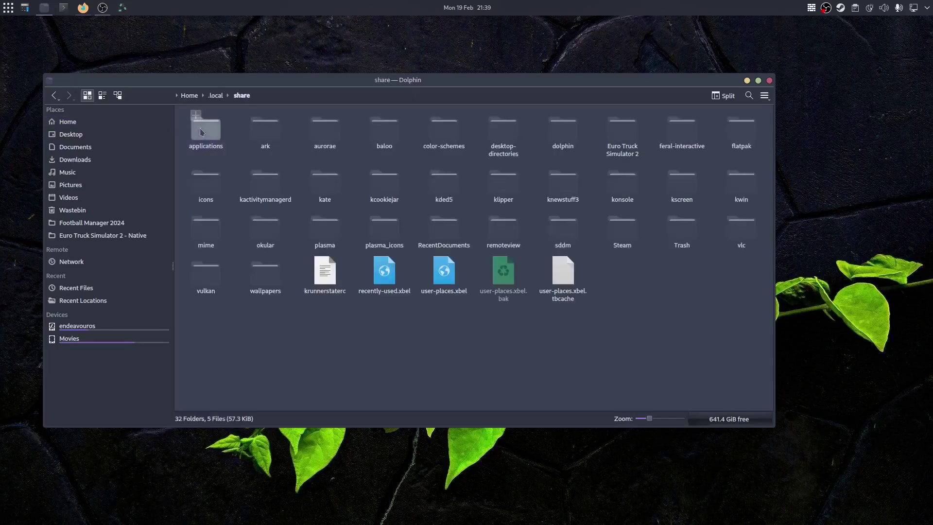
pyautogui.click(619, 235)
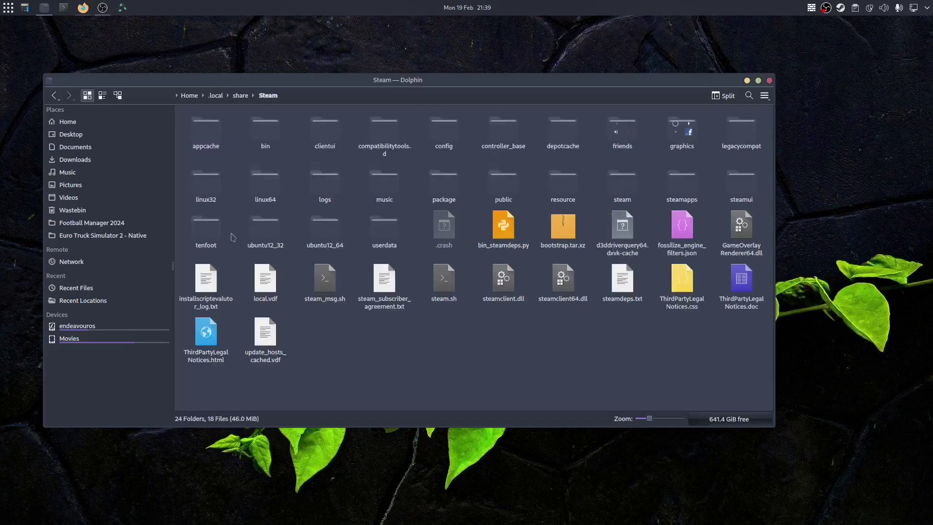
# Go into steamapps/compatdata/227300/pfx/drive_c
pyautogui.click(677, 195)
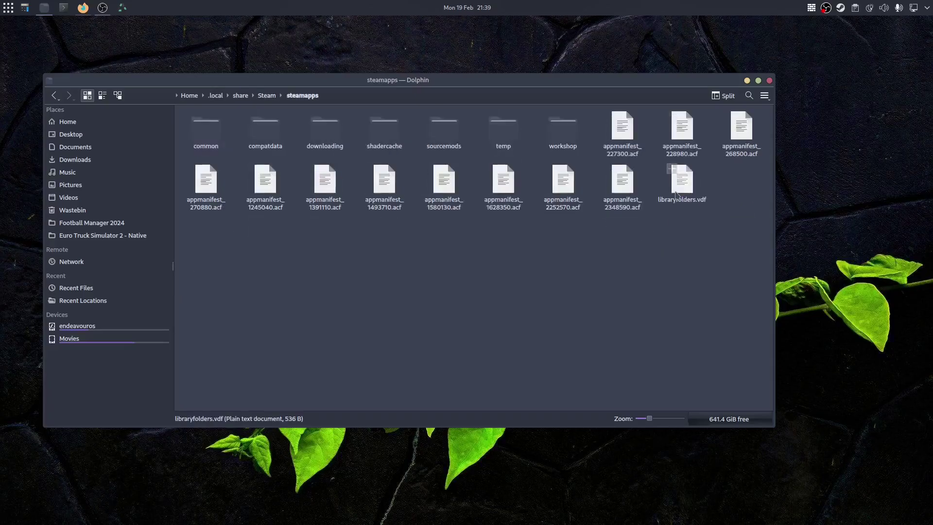
pyautogui.click(266, 138)
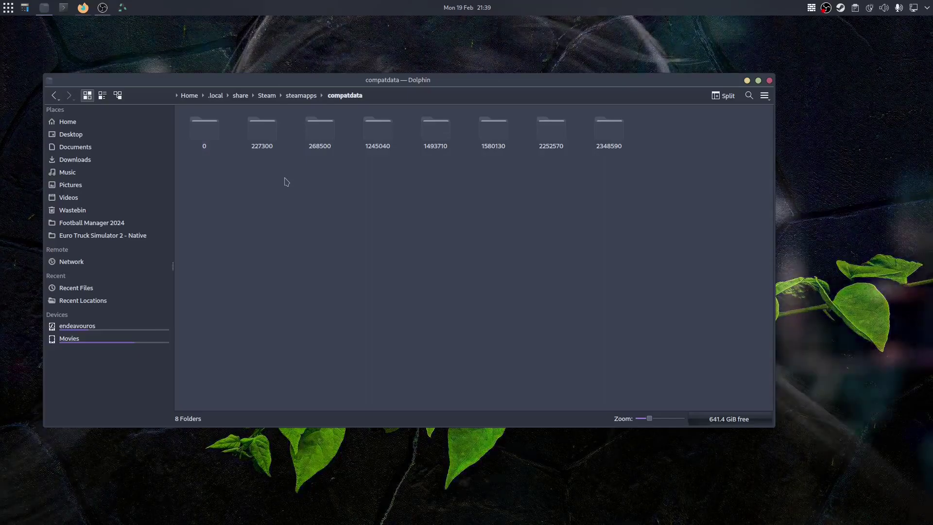
pyautogui.click(262, 140)
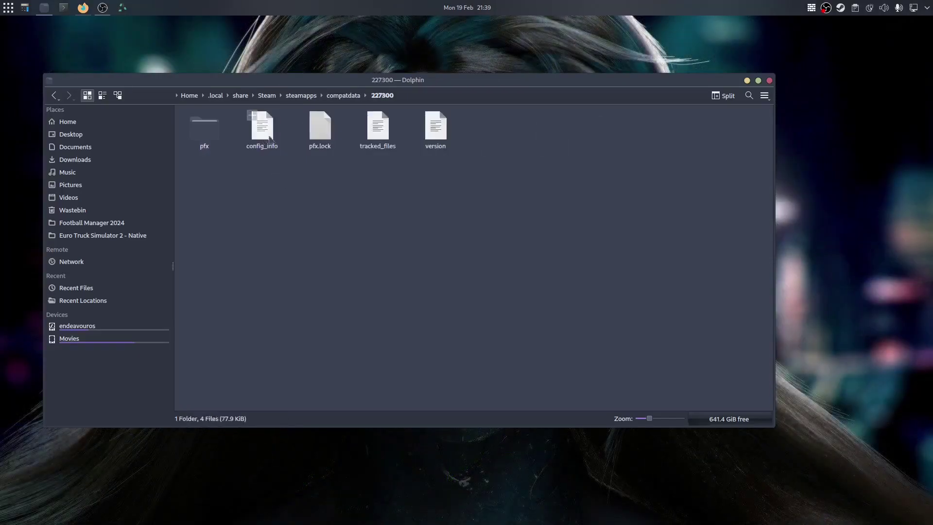
pyautogui.click(206, 139)
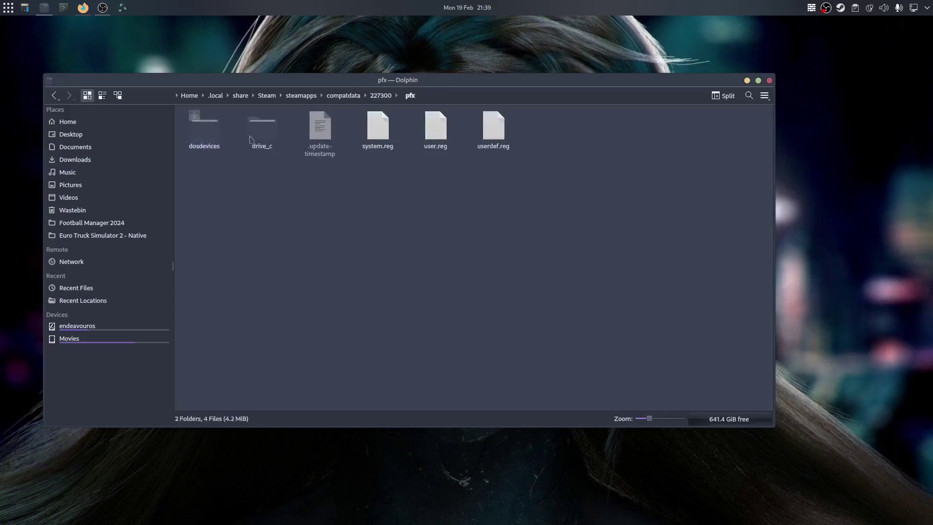
pyautogui.click(263, 135)
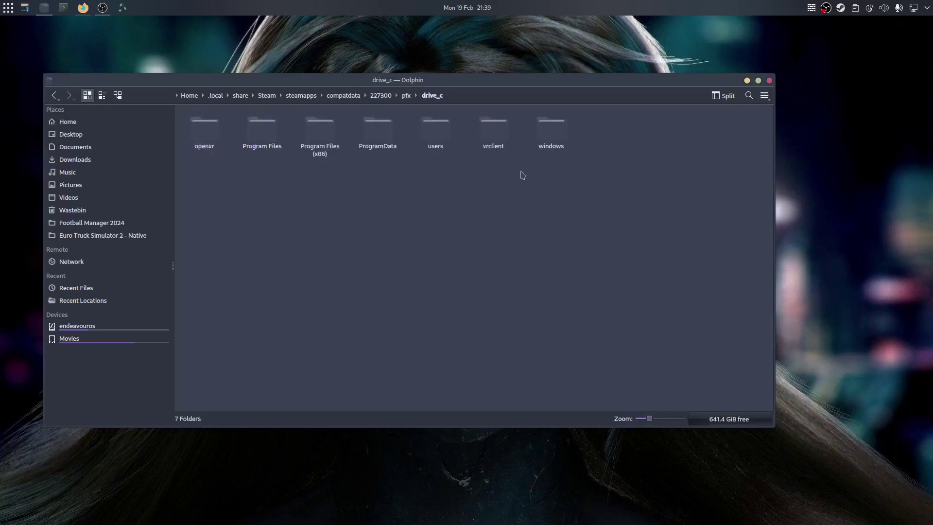
# Reach users/steamuser/Documents and drag the Euro Truck Simulator 2 folder into Places
pyautogui.click(427, 143)
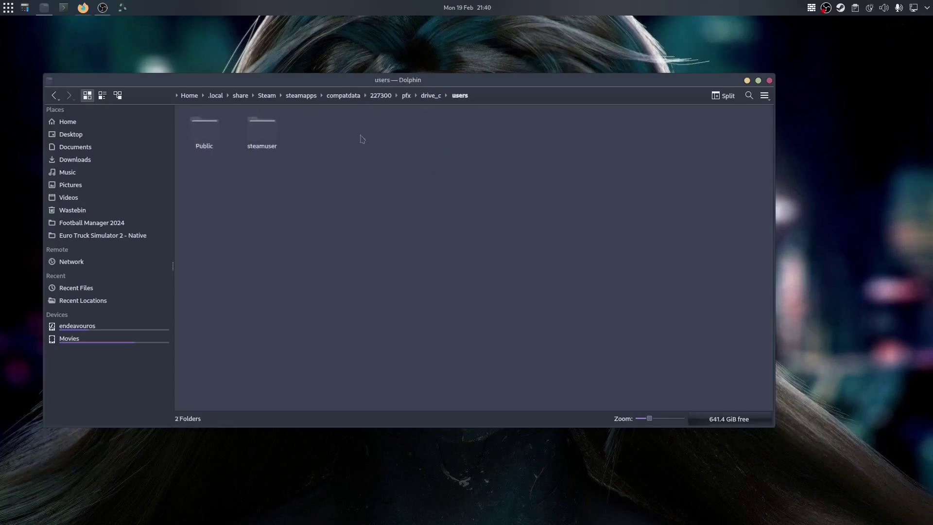
pyautogui.click(273, 135)
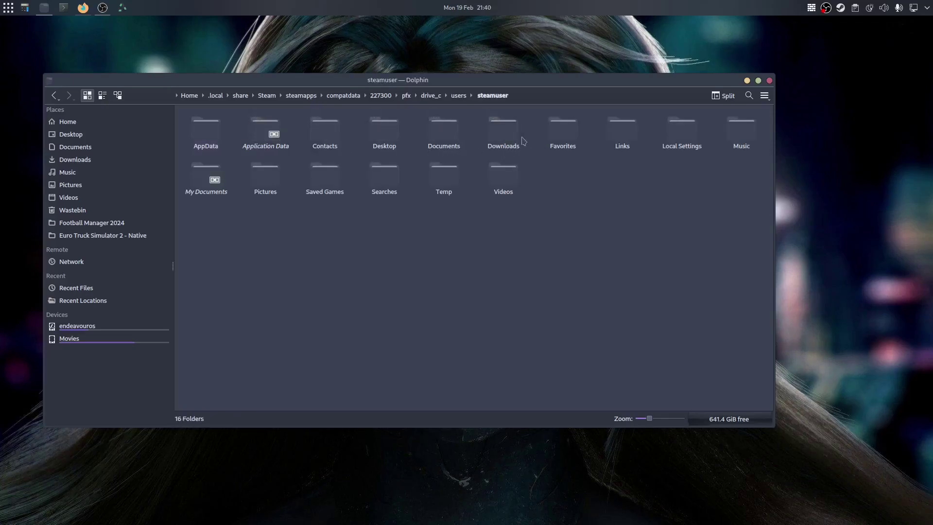
pyautogui.click(442, 136)
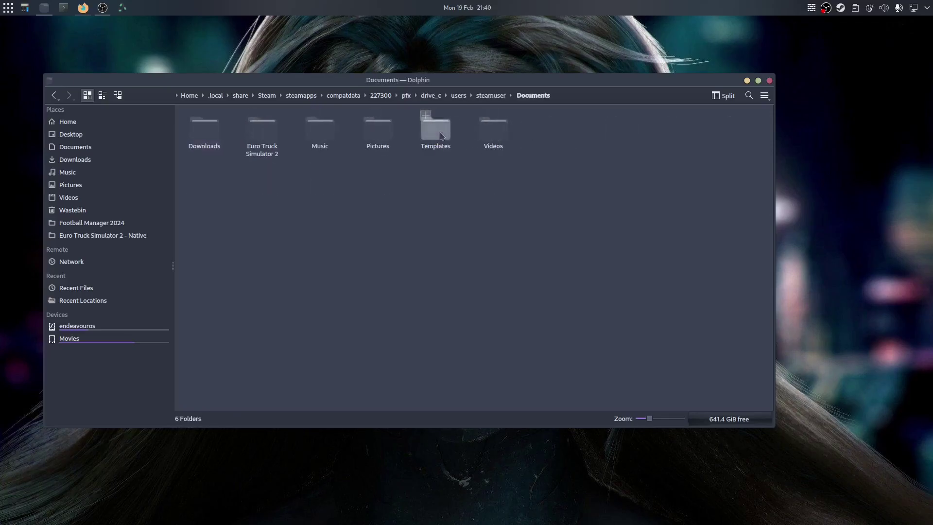
pyautogui.click(260, 141)
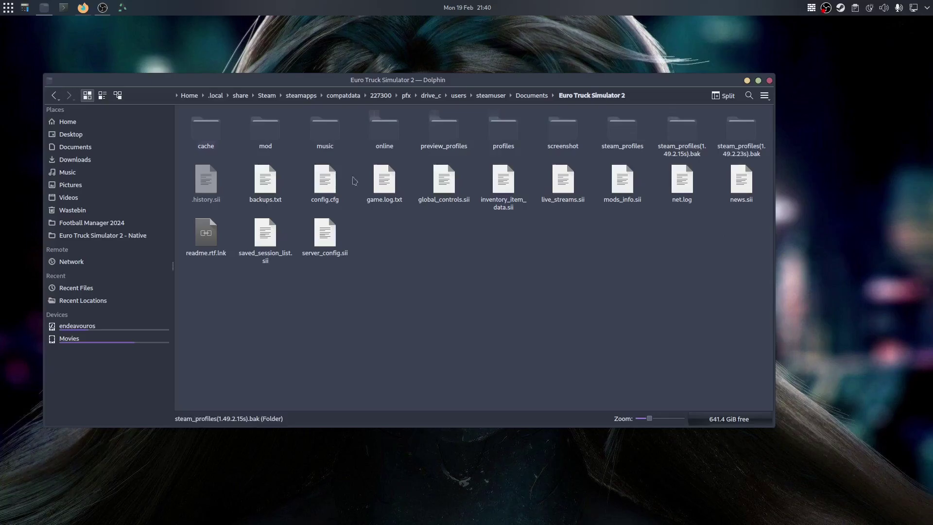
pyautogui.click(56, 99)
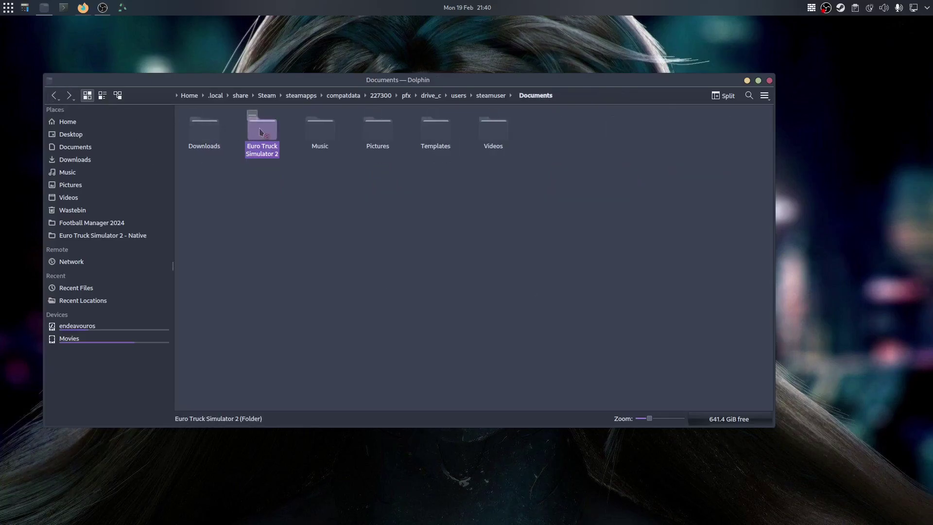
pyautogui.moveTo(261, 131); pyautogui.dragTo(96, 243)
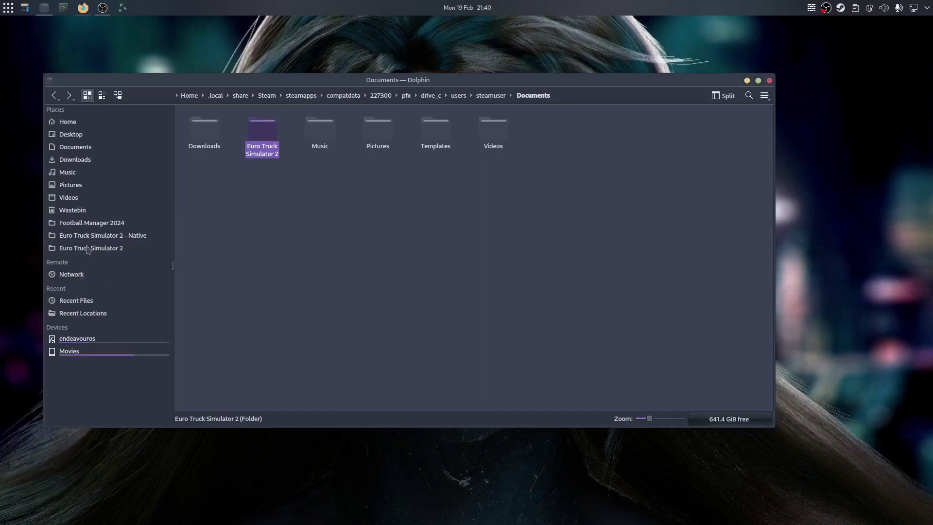
# Rename the new place to 'Euro Truck Simulator 2 - Proton Version'
pyautogui.click(88, 249)
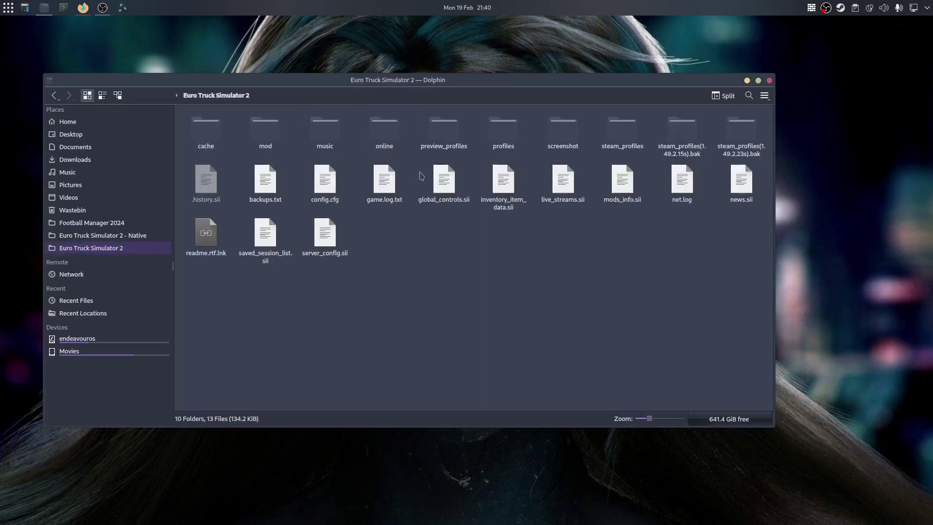
pyautogui.rightClick(99, 250)
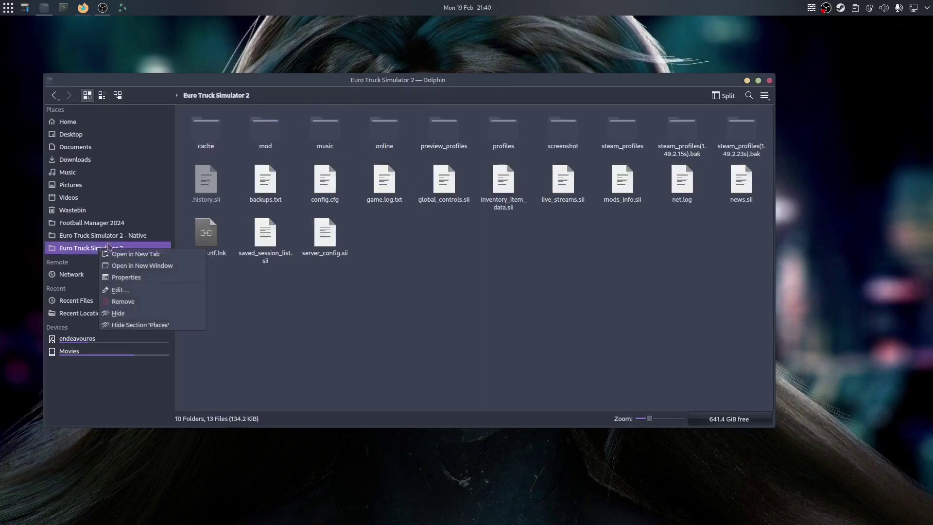
pyautogui.click(120, 289)
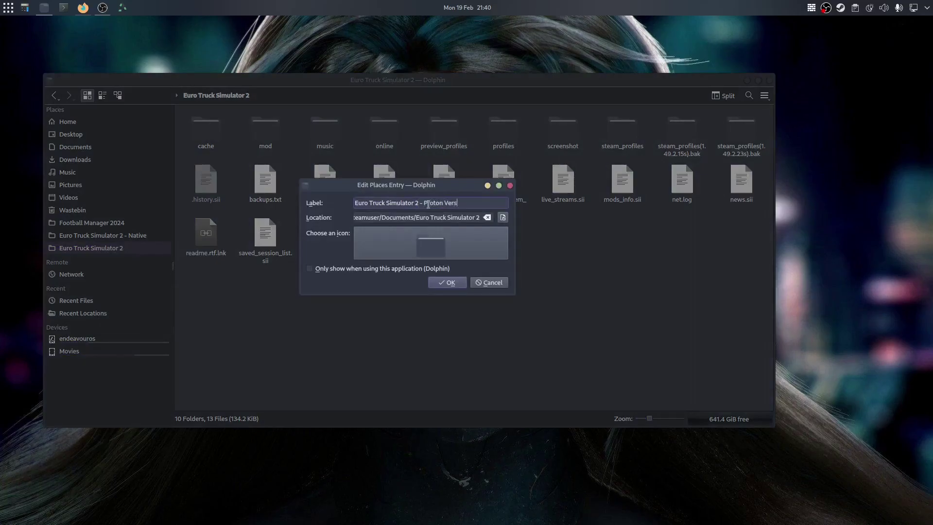
pyautogui.press('Return')
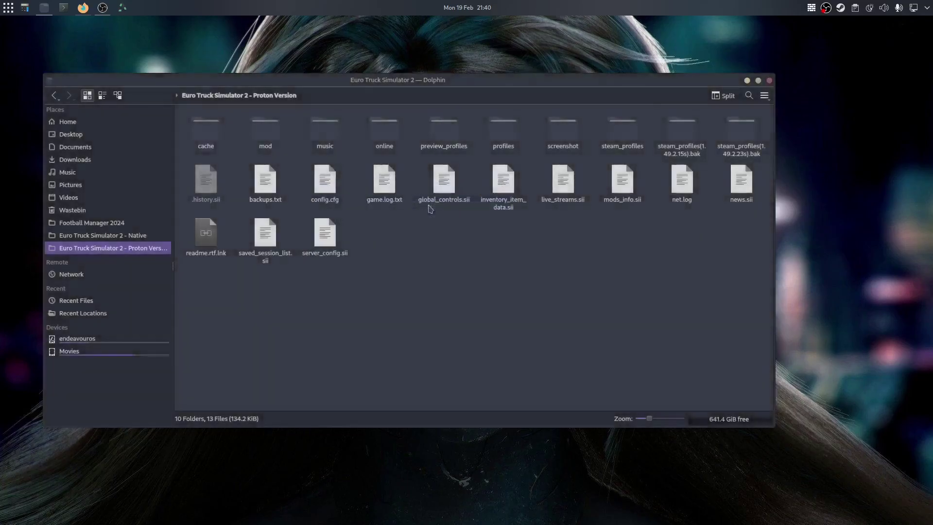
# Compare the full paths of the Native and Proton Version folders and widen the Places panel
pyautogui.click(131, 236)
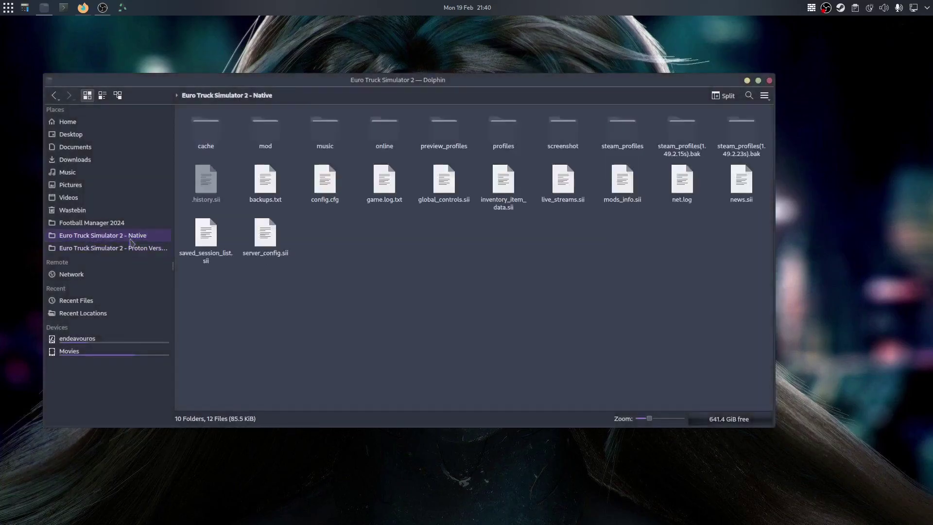
pyautogui.click(329, 92)
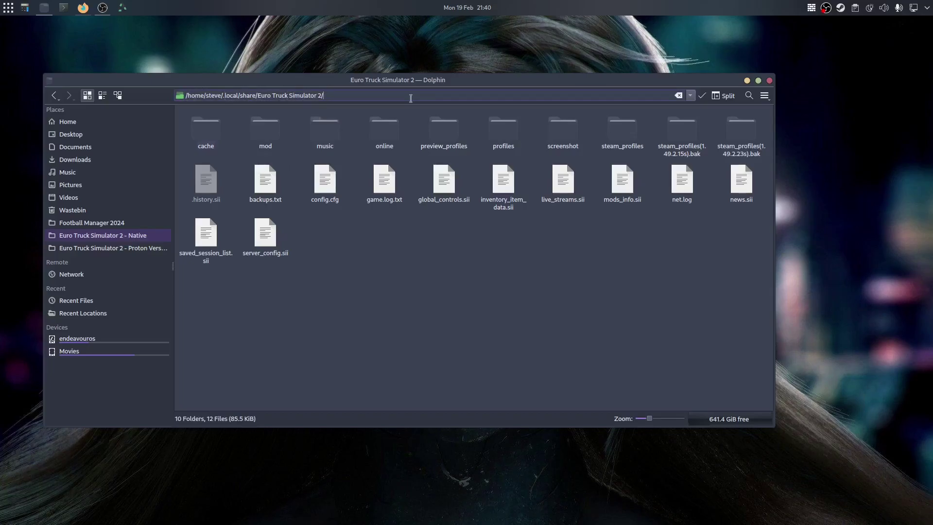
pyautogui.click(123, 250)
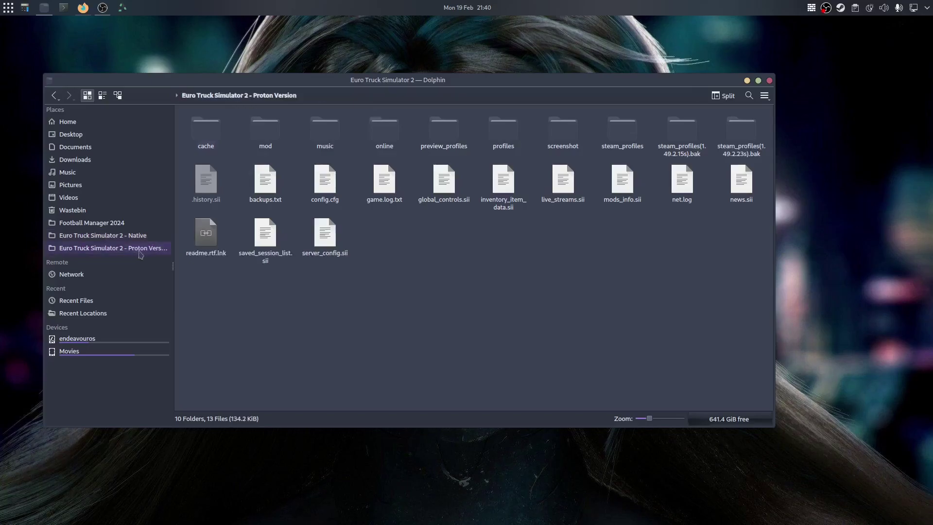
pyautogui.click(368, 95)
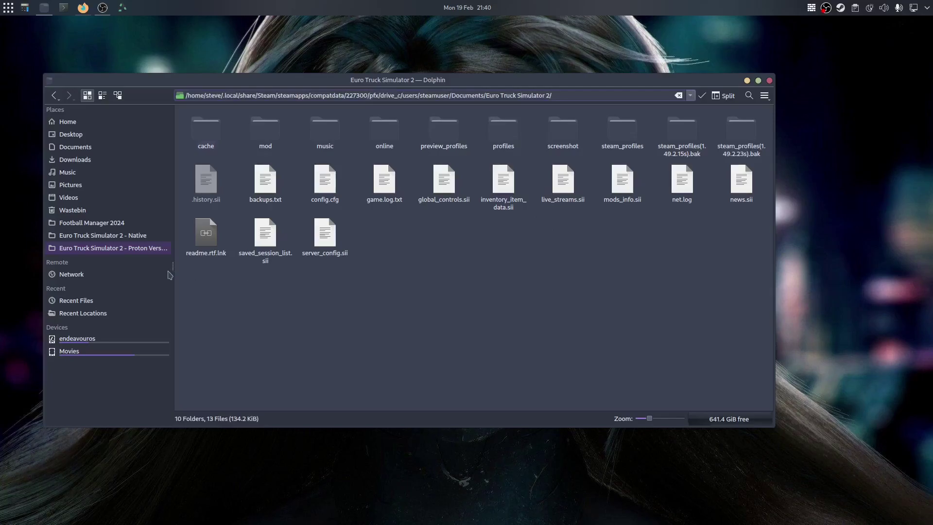
pyautogui.moveTo(172, 262); pyautogui.dragTo(192, 260)
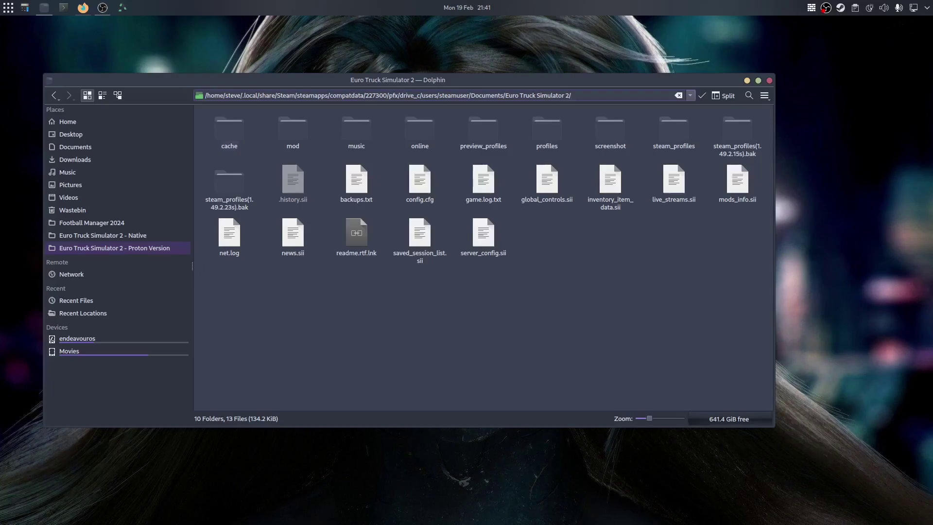
# Cut bus_traffic_pack_by_Jazzycat_v18.1.scs from Downloads, opened in a new tab
pyautogui.middleClick(76, 165)
pyautogui.click(321, 114)
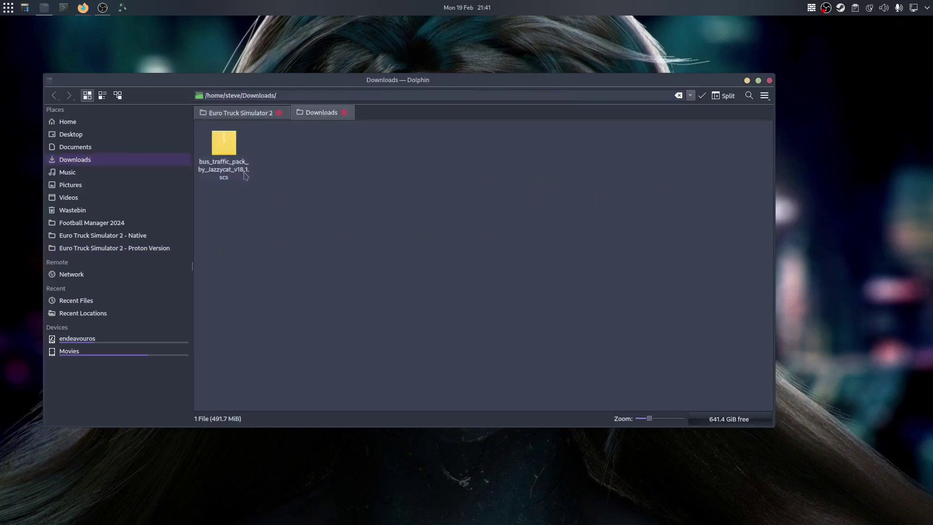
pyautogui.rightClick(226, 147)
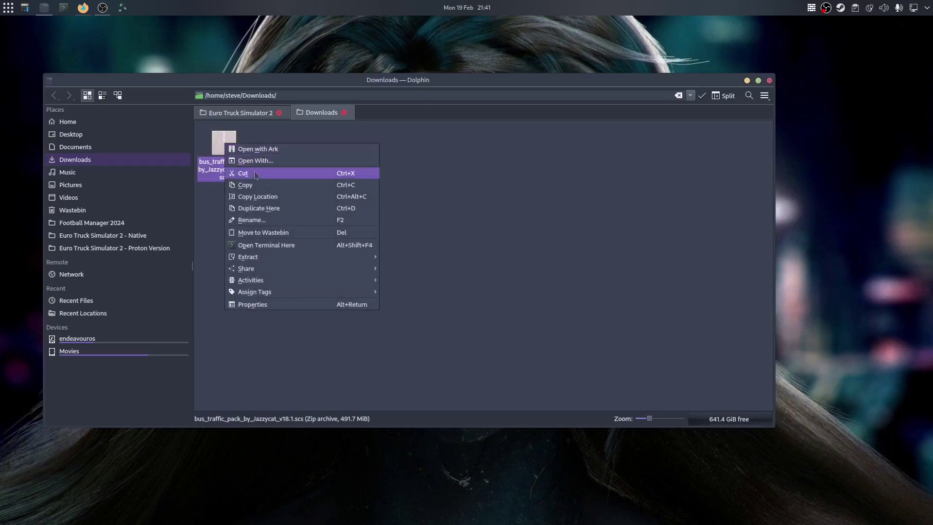
pyautogui.click(263, 173)
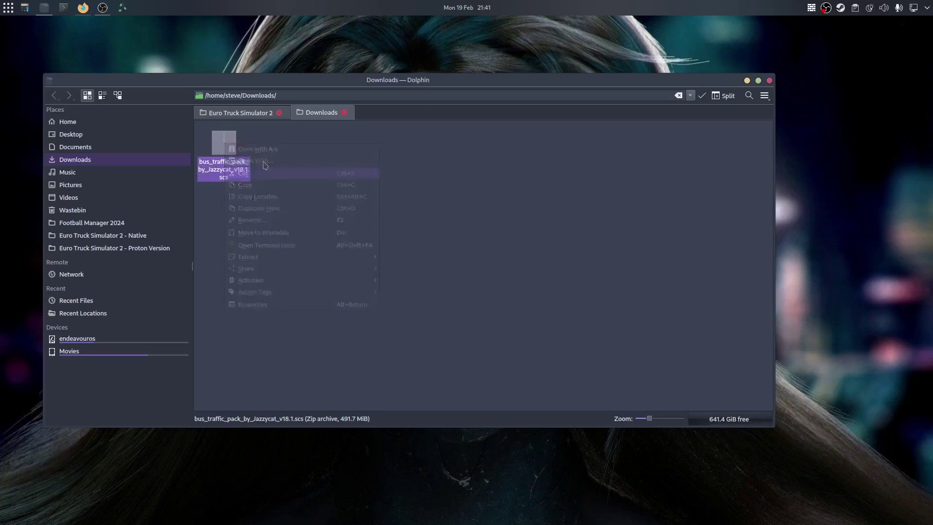
# Paste the file into the Proton game folder's mod folder and close Dolphin
pyautogui.click(239, 117)
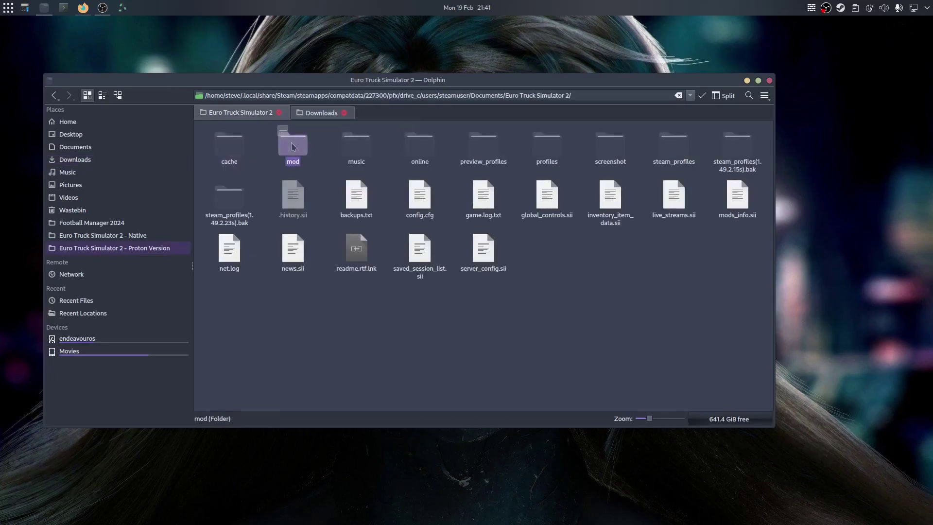
pyautogui.doubleClick(294, 148)
pyautogui.rightClick(241, 173)
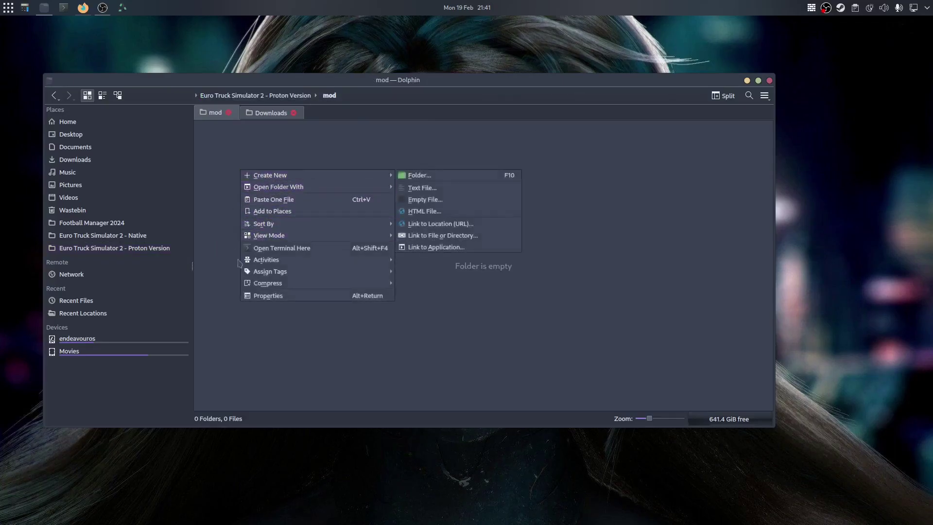
pyautogui.click(270, 204)
pyautogui.click(287, 236)
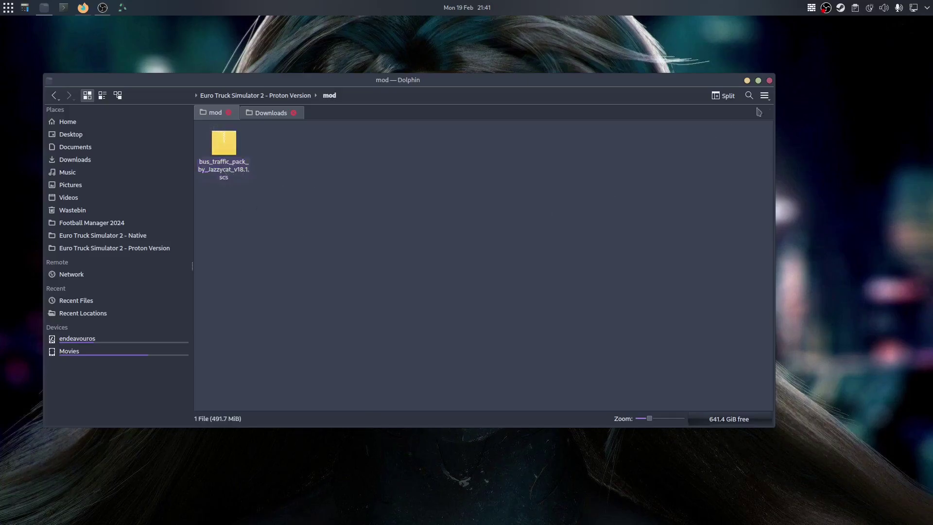
pyautogui.click(770, 81)
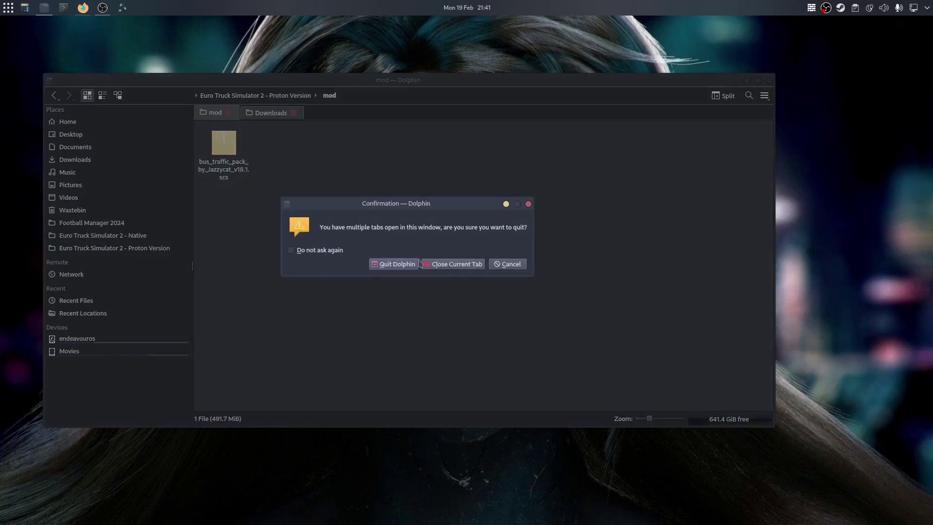
# Quit Dolphin and launch Euro Truck Simulator 2 from the Steam library
pyautogui.click(394, 264)
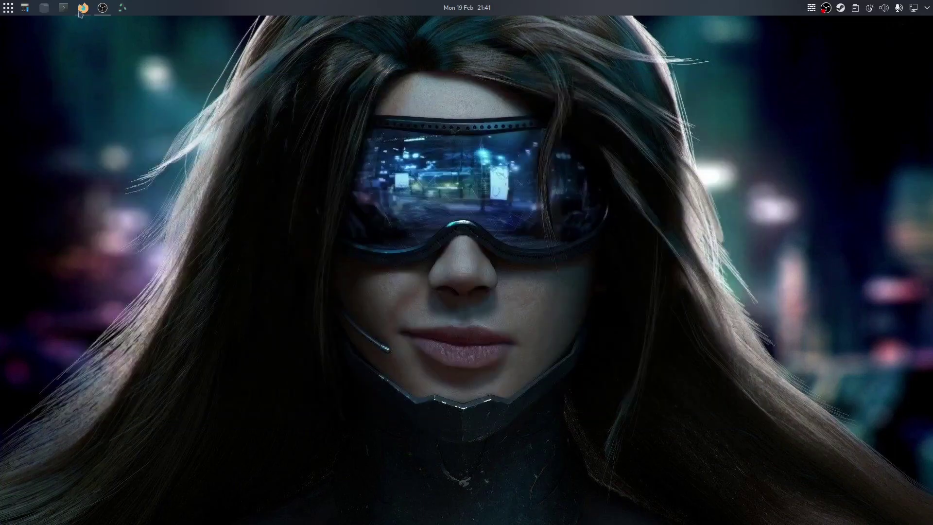
pyautogui.rightClick(841, 9)
pyautogui.click(850, 83)
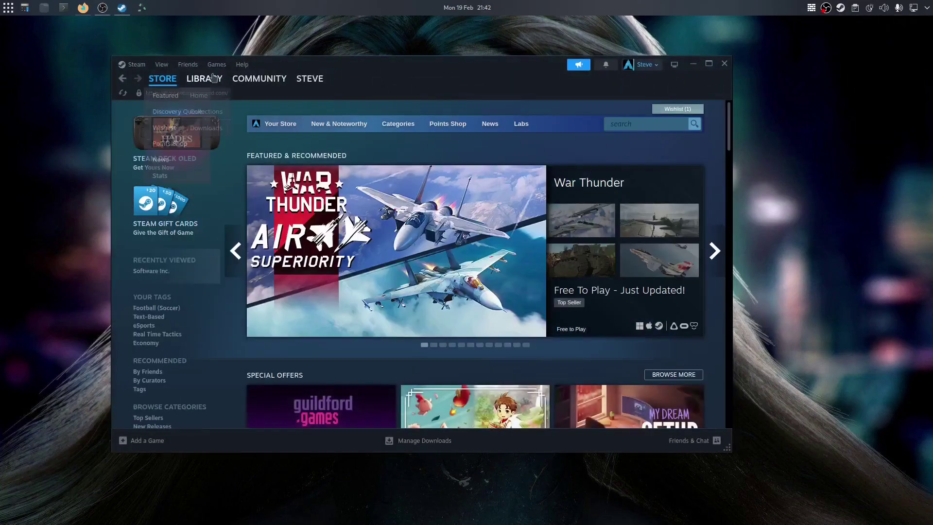
pyautogui.click(213, 78)
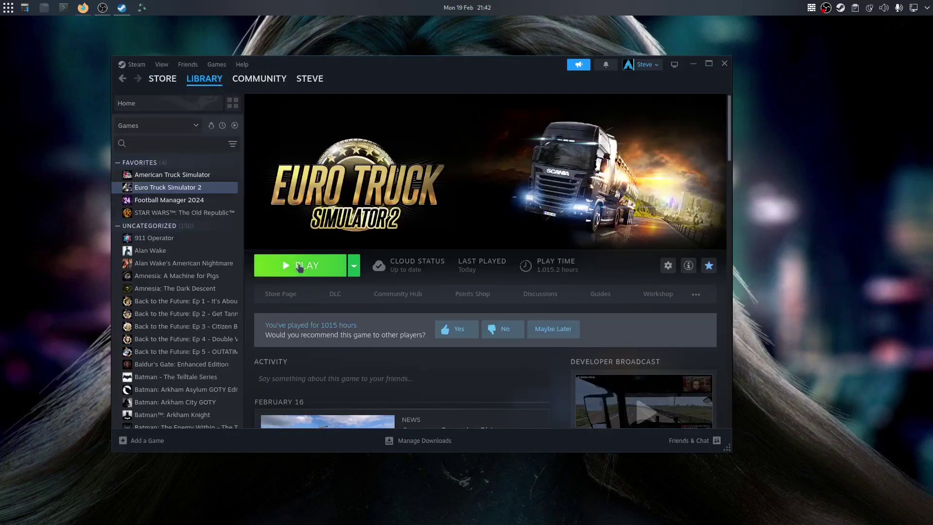
pyautogui.click(300, 267)
pyautogui.click(434, 348)
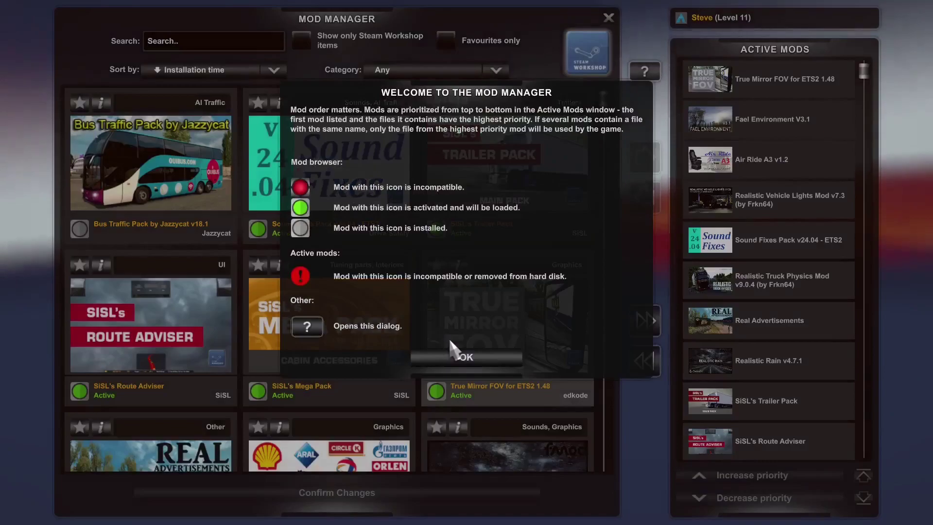
pyautogui.click(457, 358)
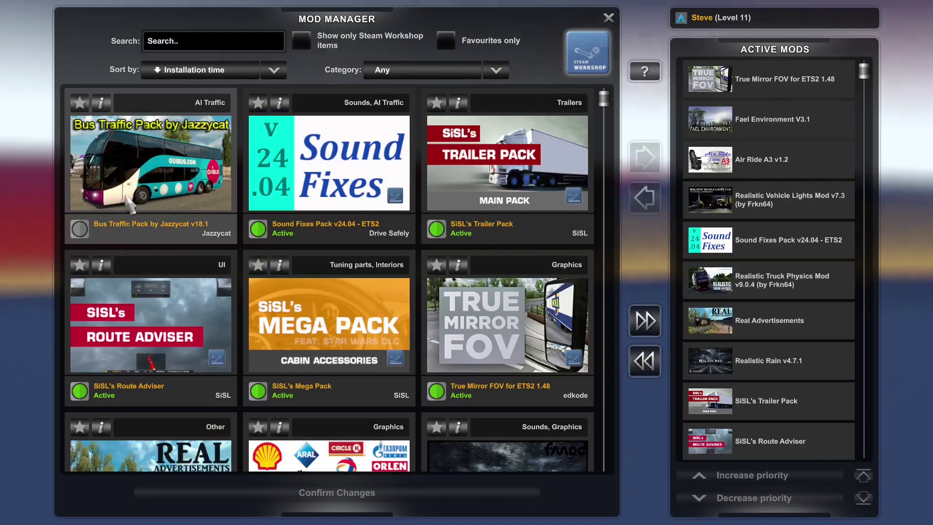
pyautogui.scroll(-2, 384, 398)
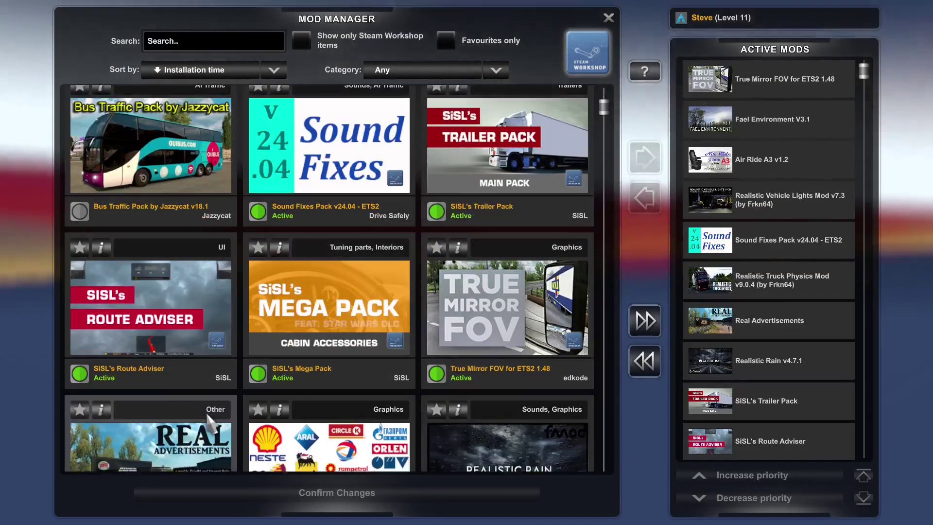
pyautogui.scroll(-10, 385, 399)
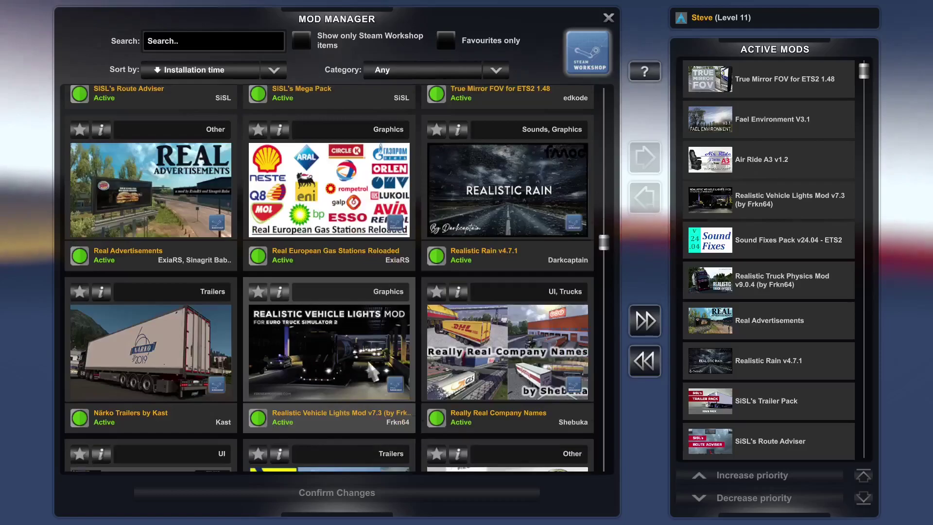
pyautogui.scroll(-6, 368, 363)
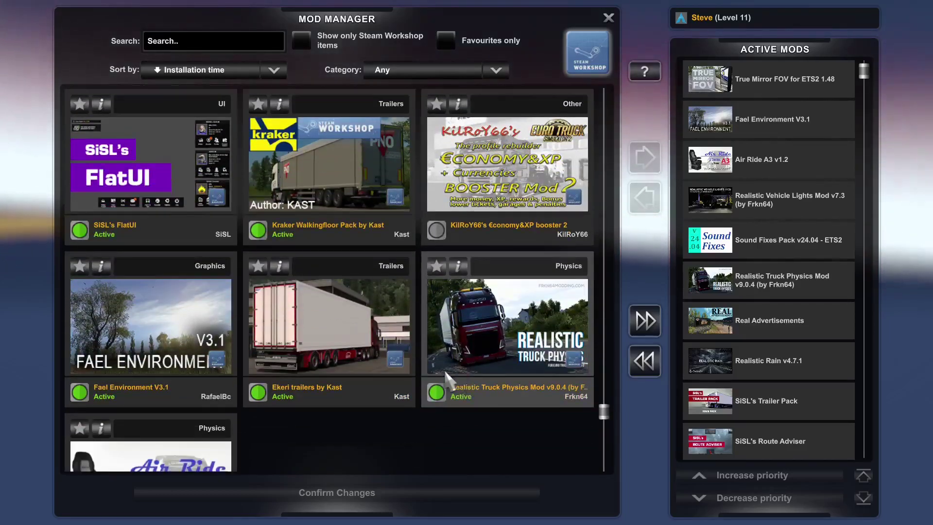
pyautogui.scroll(6, 255, 340)
pyautogui.scroll(6, 255, 340)
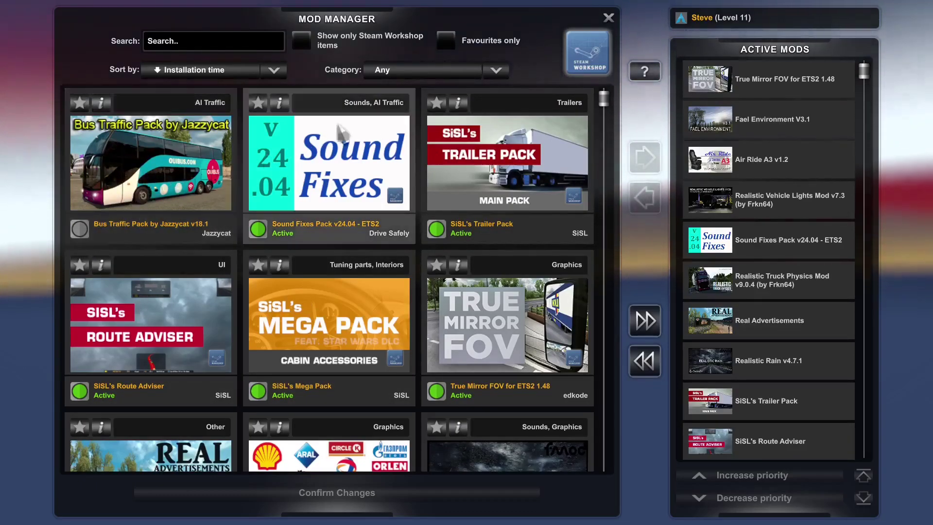
pyautogui.click(609, 18)
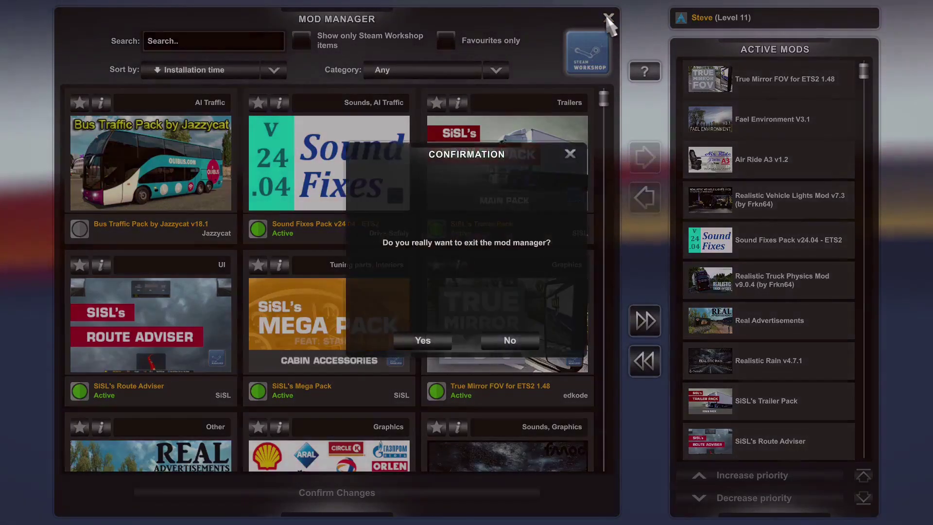
pyautogui.click(422, 343)
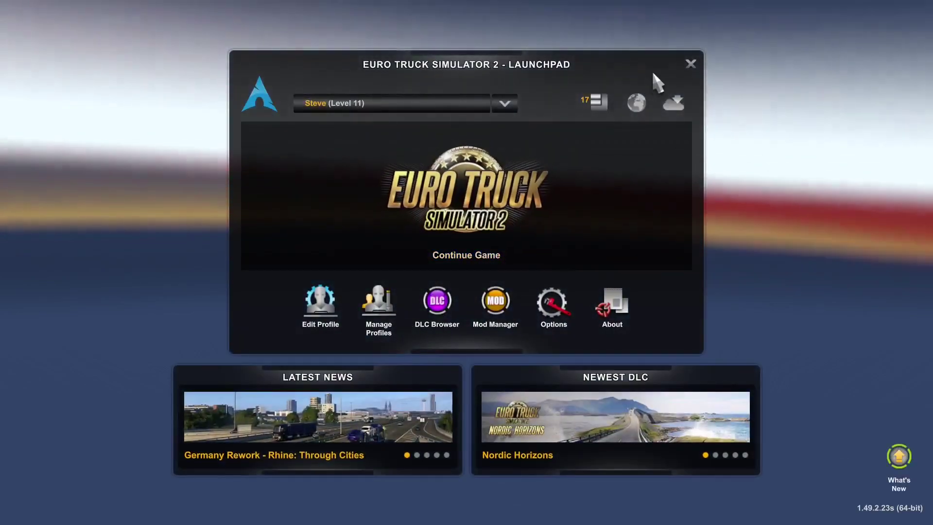
pyautogui.click(690, 64)
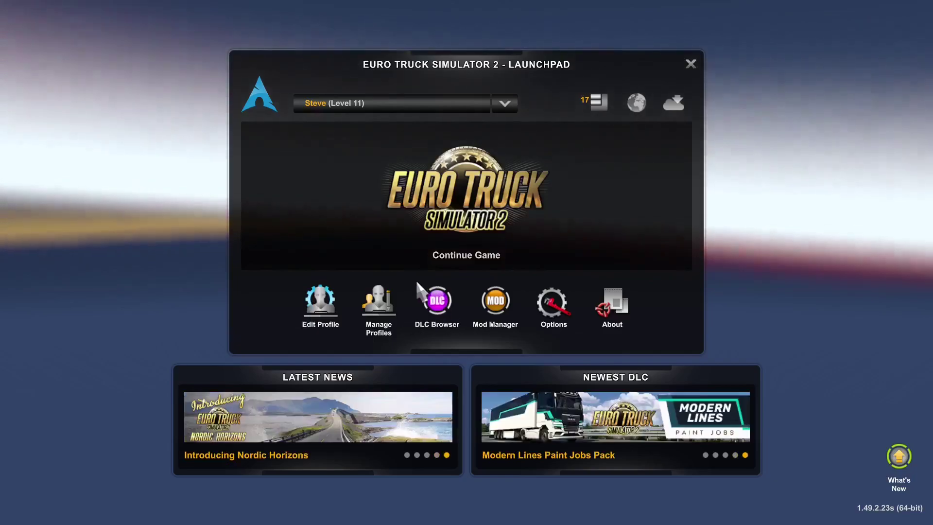
pyautogui.click(492, 296)
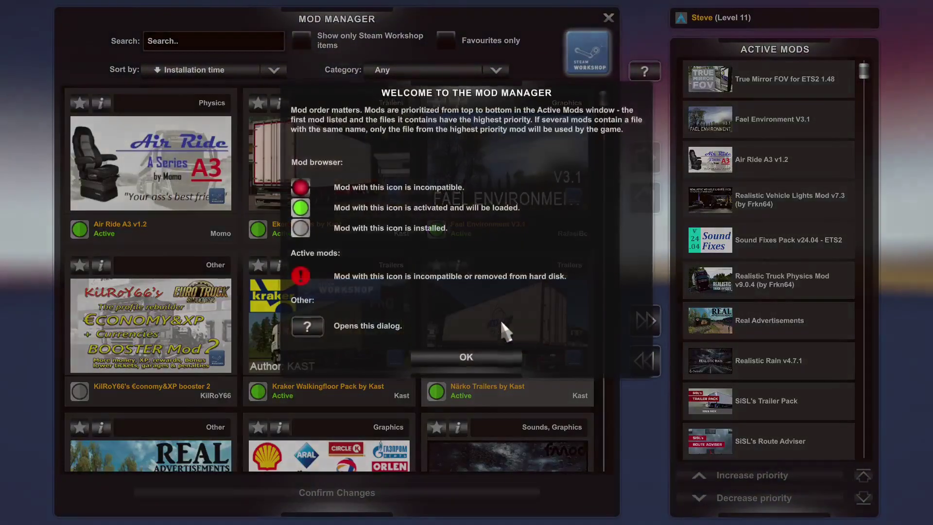
pyautogui.click(467, 358)
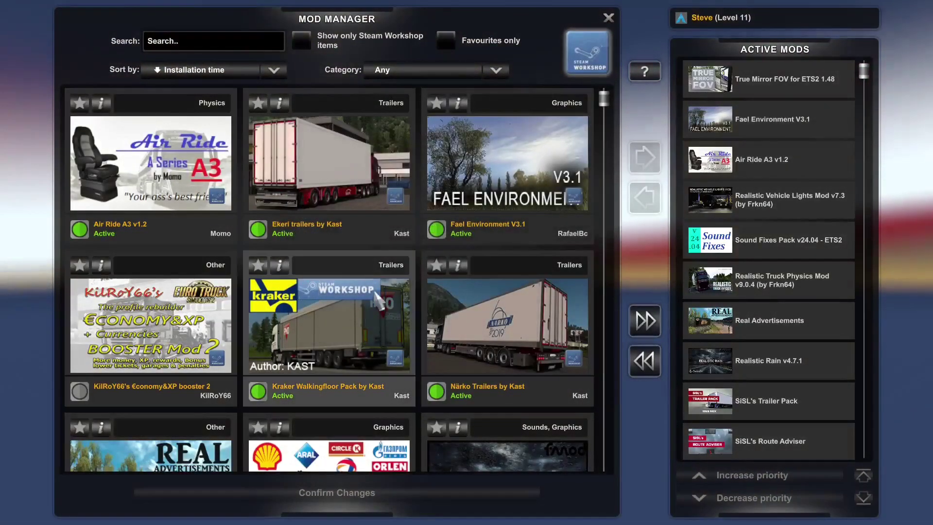
pyautogui.scroll(-5, 256, 362)
pyautogui.scroll(-8, 256, 361)
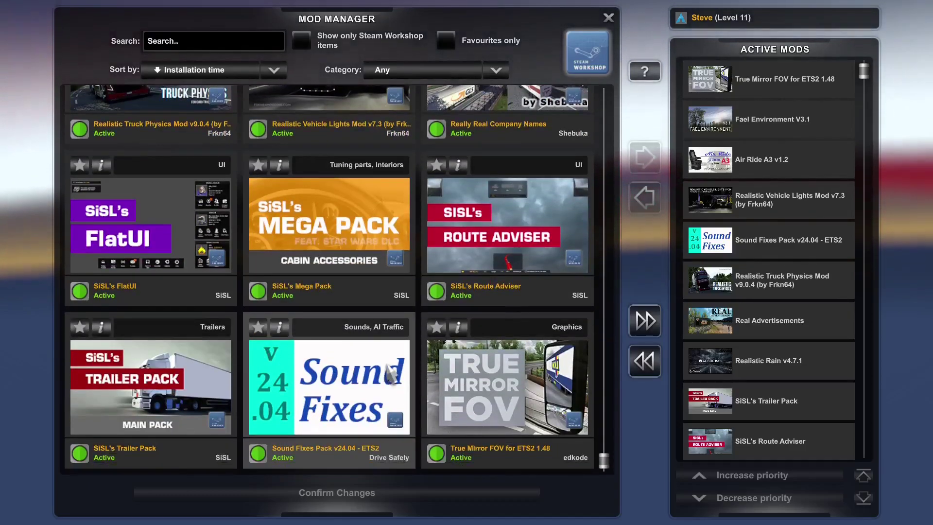
pyautogui.scroll(7, 386, 362)
pyautogui.scroll(5, 389, 366)
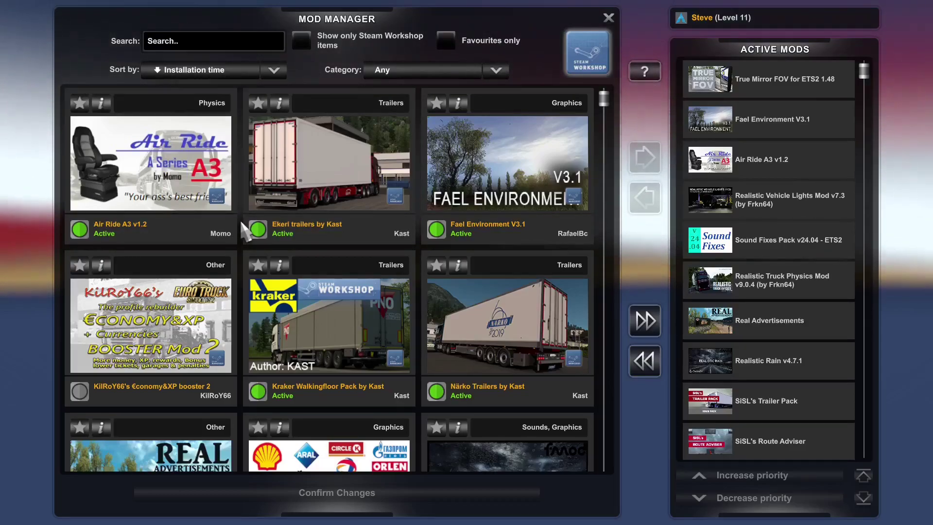
pyautogui.click(610, 20)
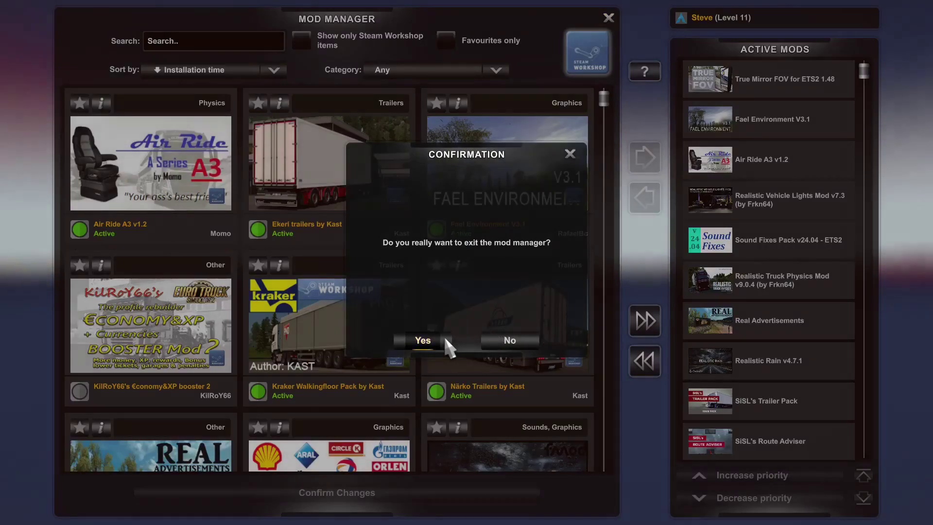
pyautogui.click(445, 339)
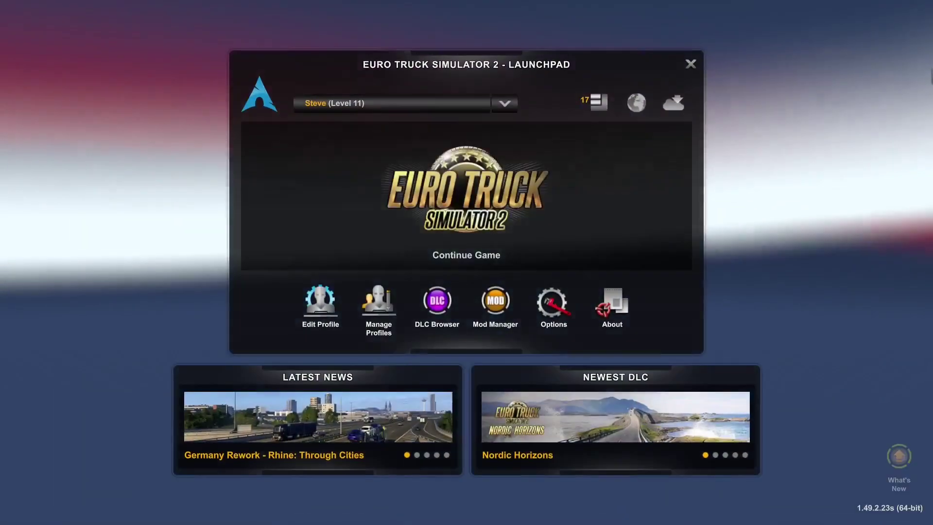
# Close the Euro Truck Simulator 2 Launchpad and confirm quitting the game
pyautogui.click(696, 63)
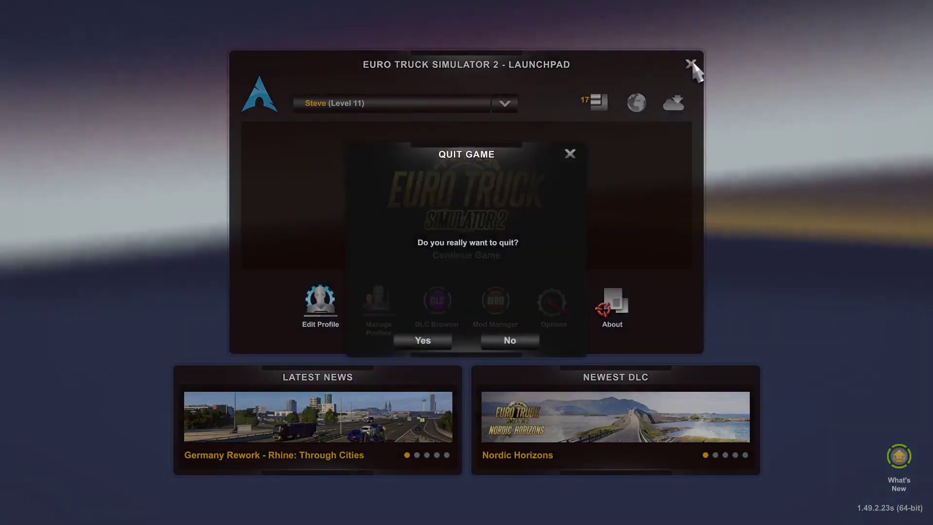
pyautogui.click(437, 334)
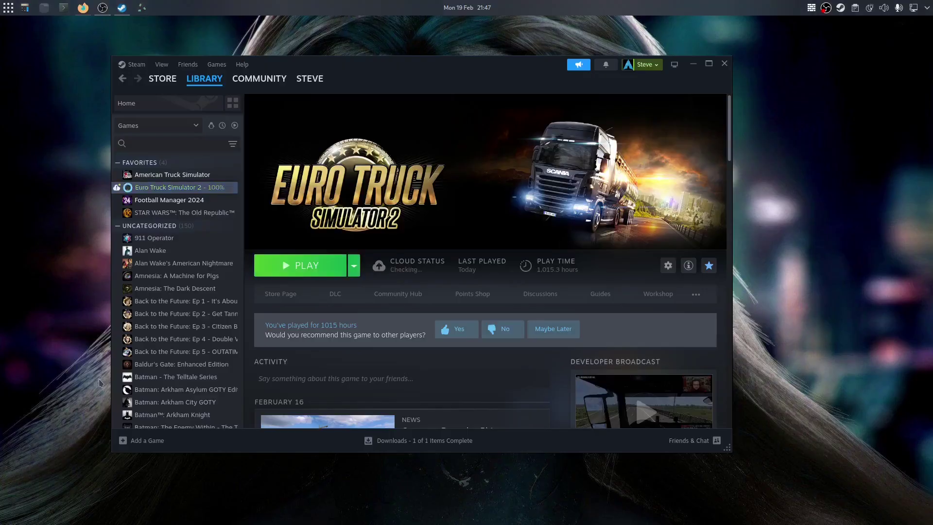